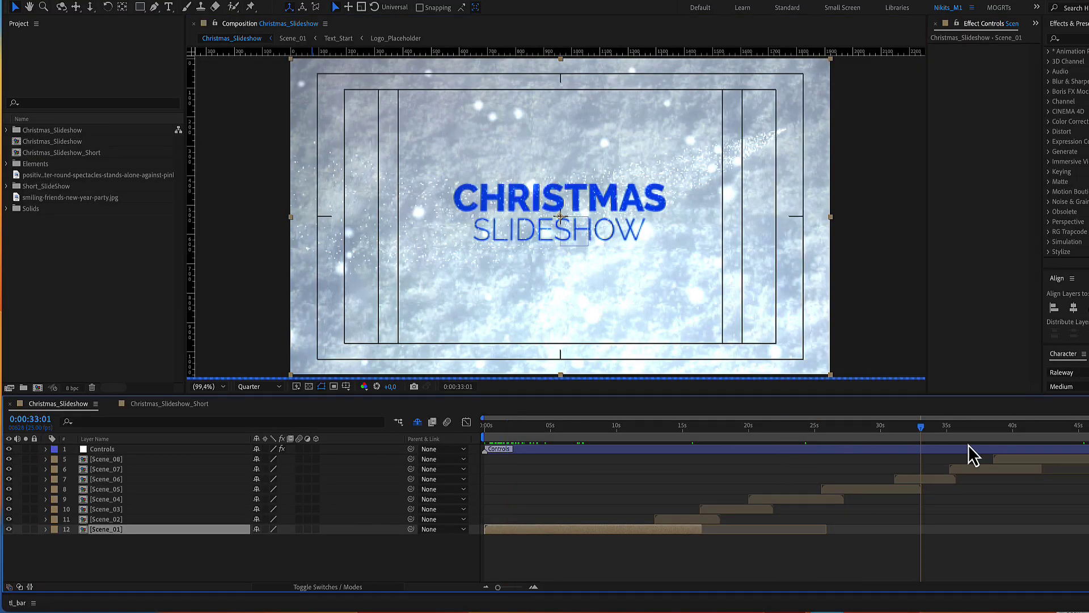
# - Preview the full and short slideshow compositions, then park on the first photo placeholder scene
pyautogui.moveTo(783, 425); pyautogui.dragTo(1082, 425)
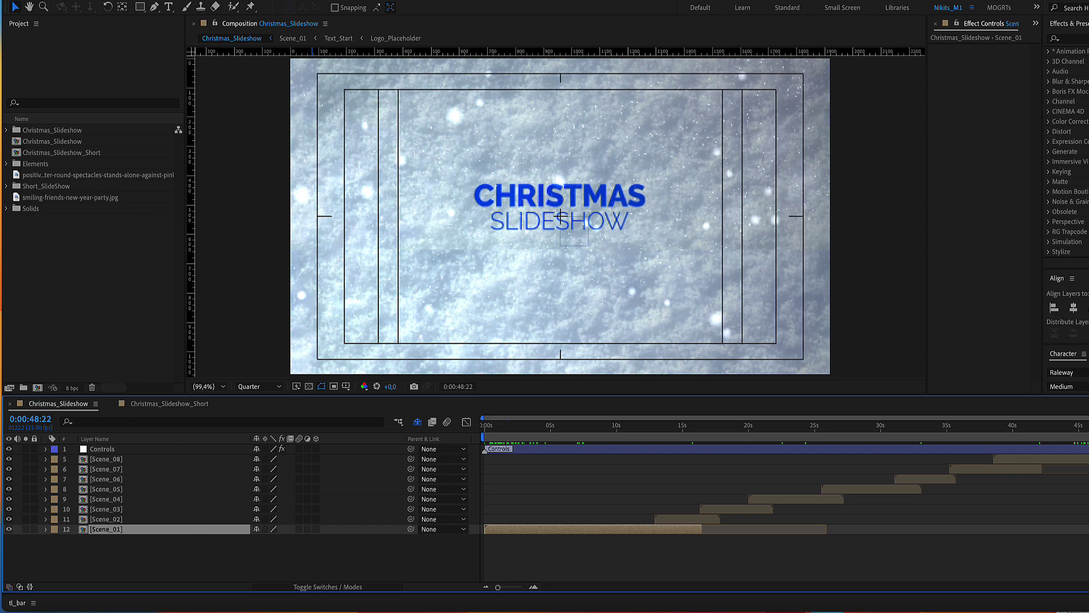
pyautogui.click(169, 404)
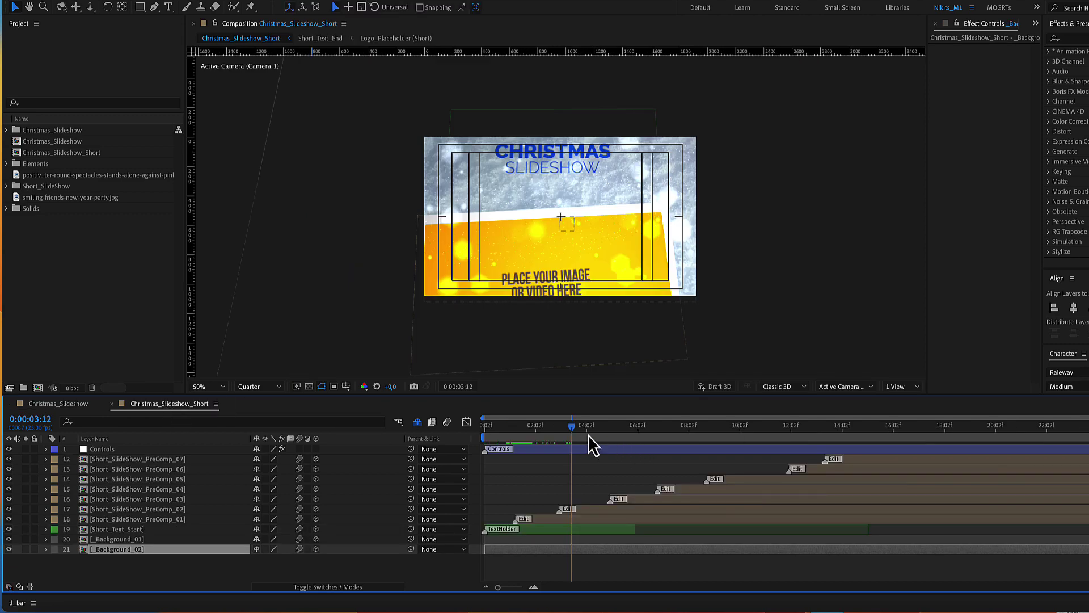
pyautogui.moveTo(570, 424); pyautogui.dragTo(995, 425)
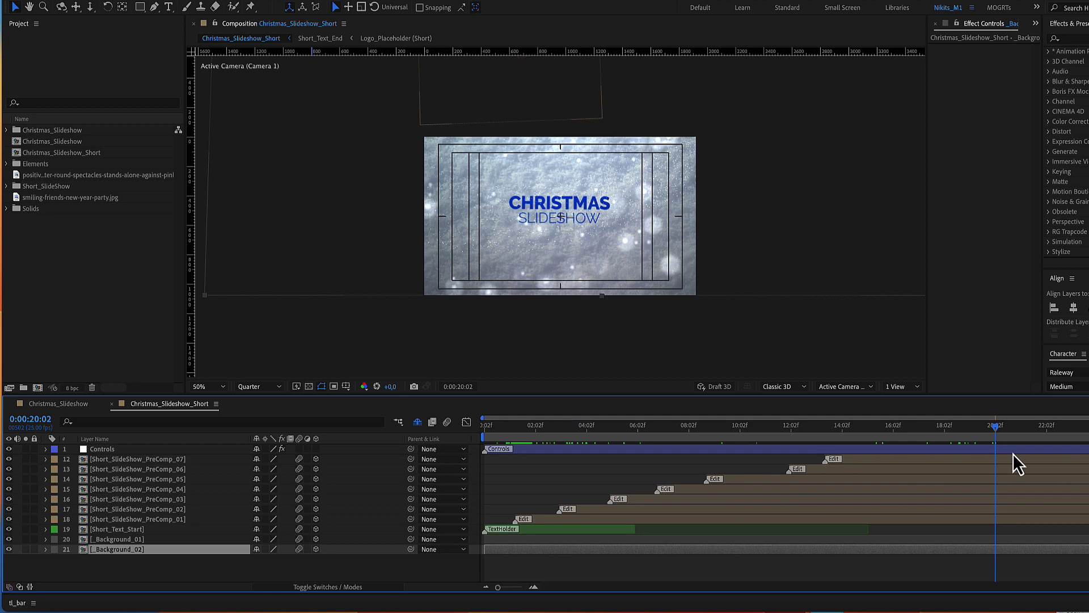
pyautogui.click(58, 404)
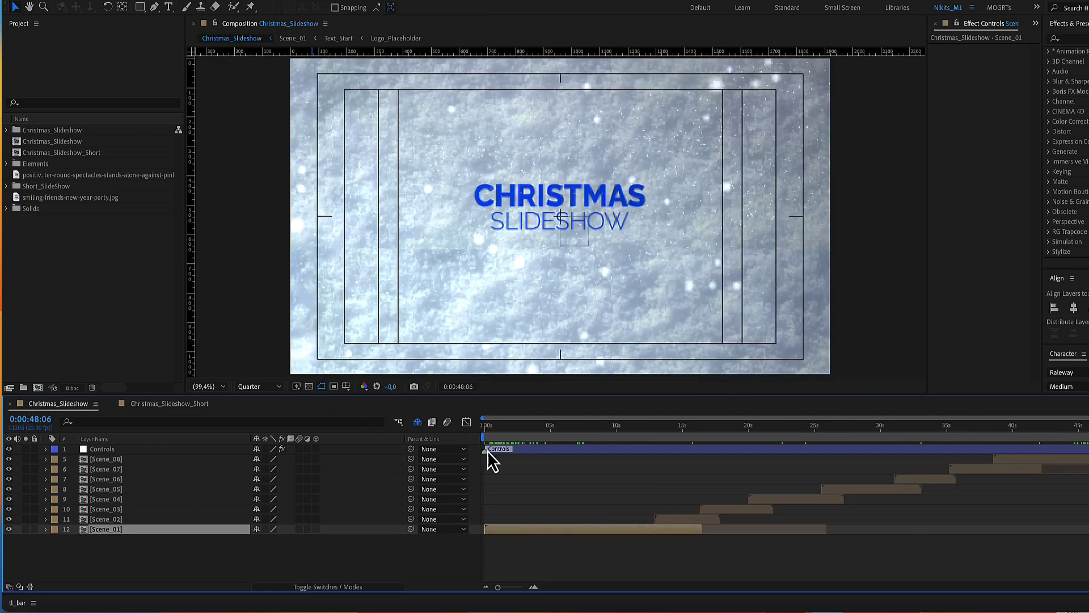
pyautogui.moveTo(531, 426); pyautogui.dragTo(548, 426)
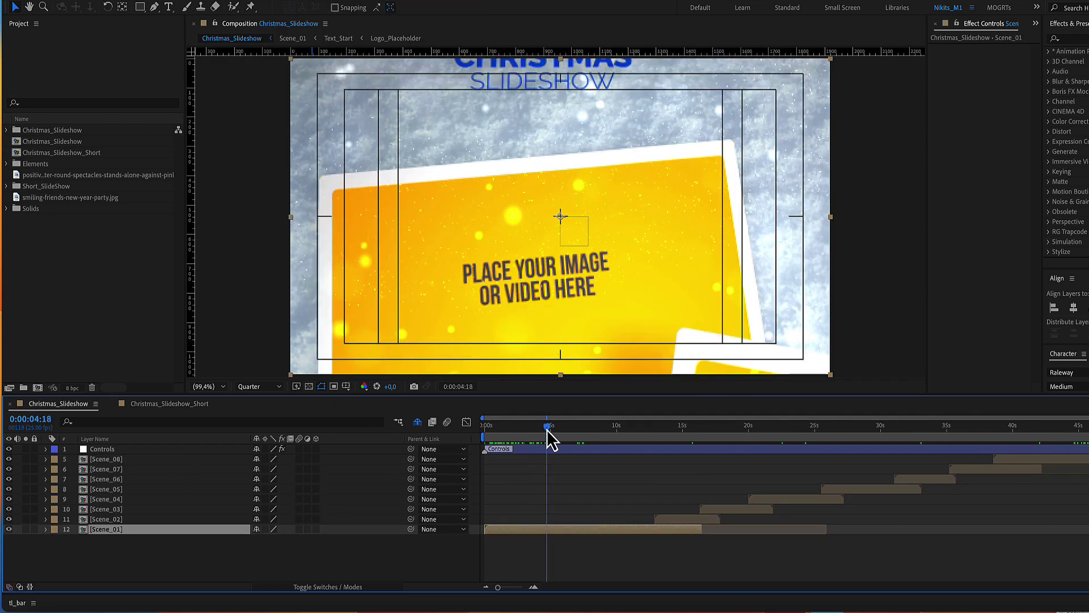
# - On the Controls layer, set Outer Border to 154 and Inner Border to 128
pyautogui.click(543, 451)
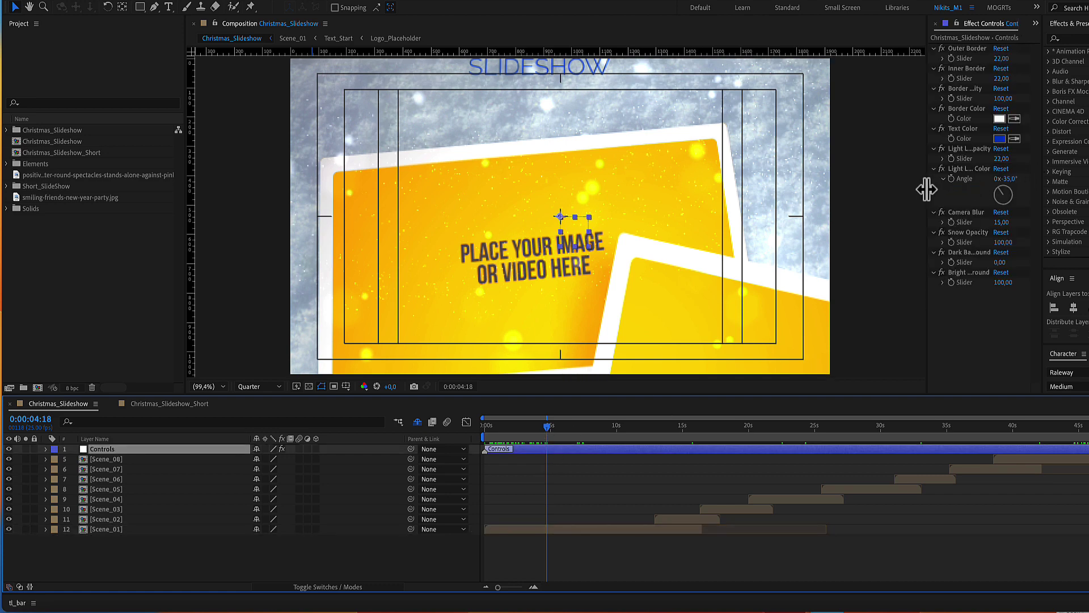
pyautogui.moveTo(929, 186); pyautogui.dragTo(874, 186)
pyautogui.moveTo(975, 58)
pyautogui.mouseDown()
pyautogui.moveTo(1058, 74)
pyautogui.moveTo(813, 67)
pyautogui.mouseUp()
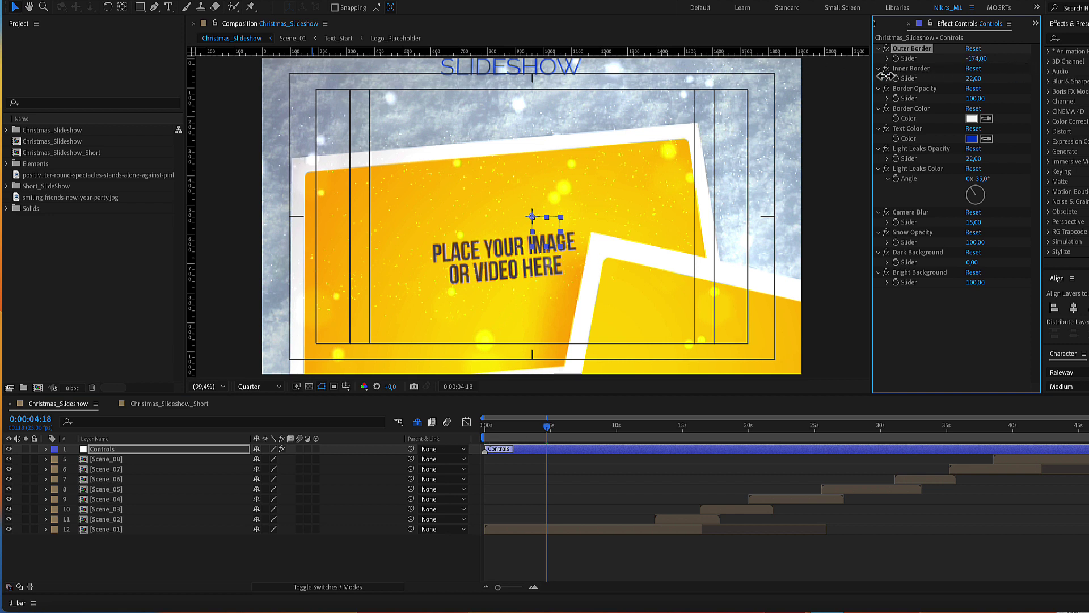
pyautogui.moveTo(976, 58); pyautogui.dragTo(1058, 101)
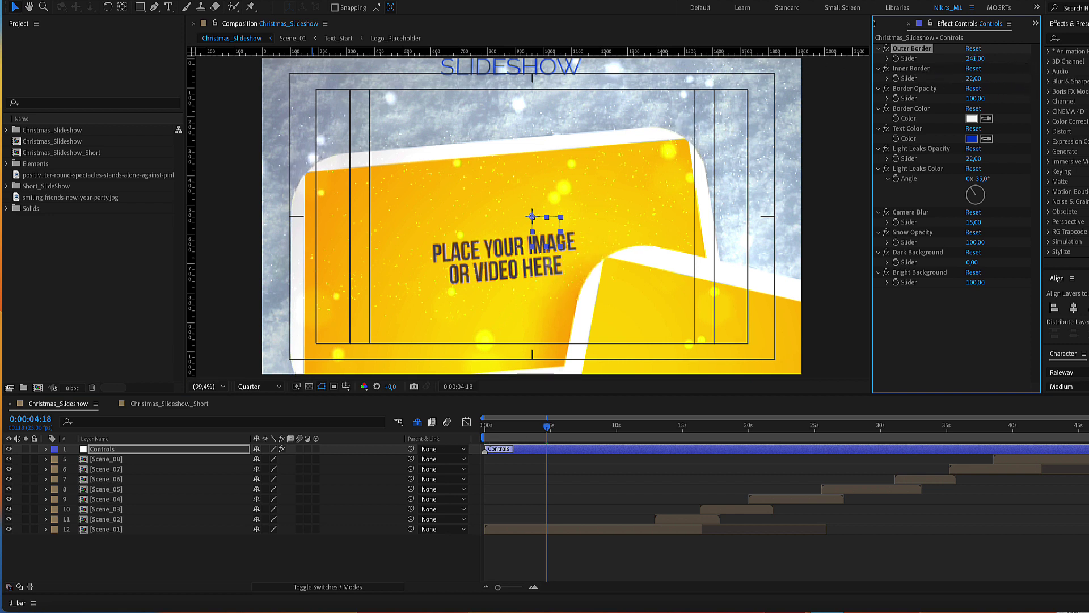
pyautogui.moveTo(976, 78)
pyautogui.mouseDown()
pyautogui.moveTo(1059, 94)
pyautogui.moveTo(1045, 94)
pyautogui.mouseUp()
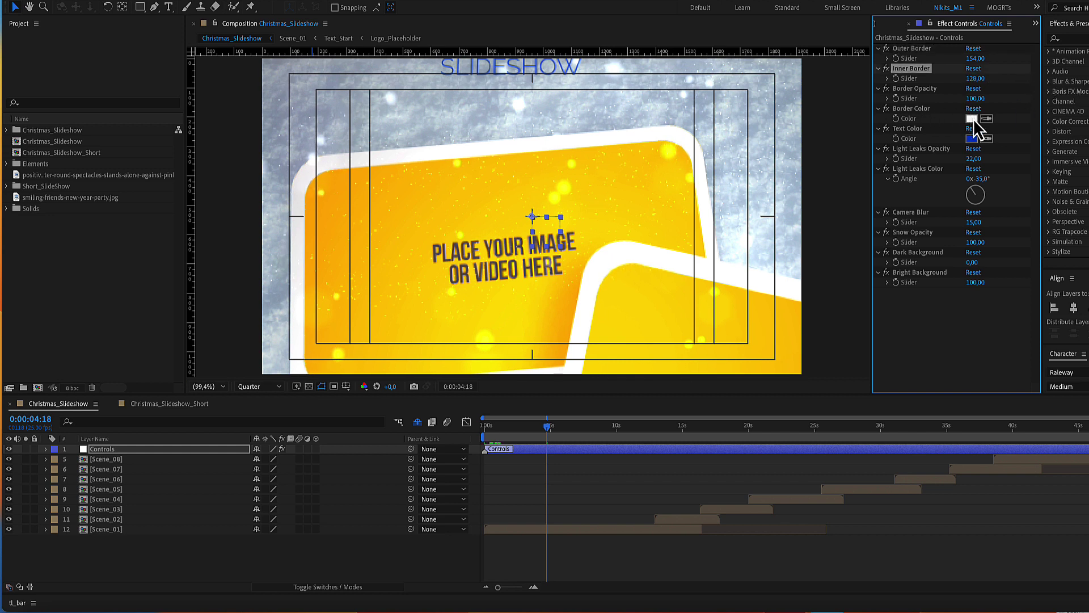
# - Set Border Color to near-black and lower Border Opacity to -50
pyautogui.click(972, 118)
pyautogui.moveTo(779, 397); pyautogui.dragTo(875, 509)
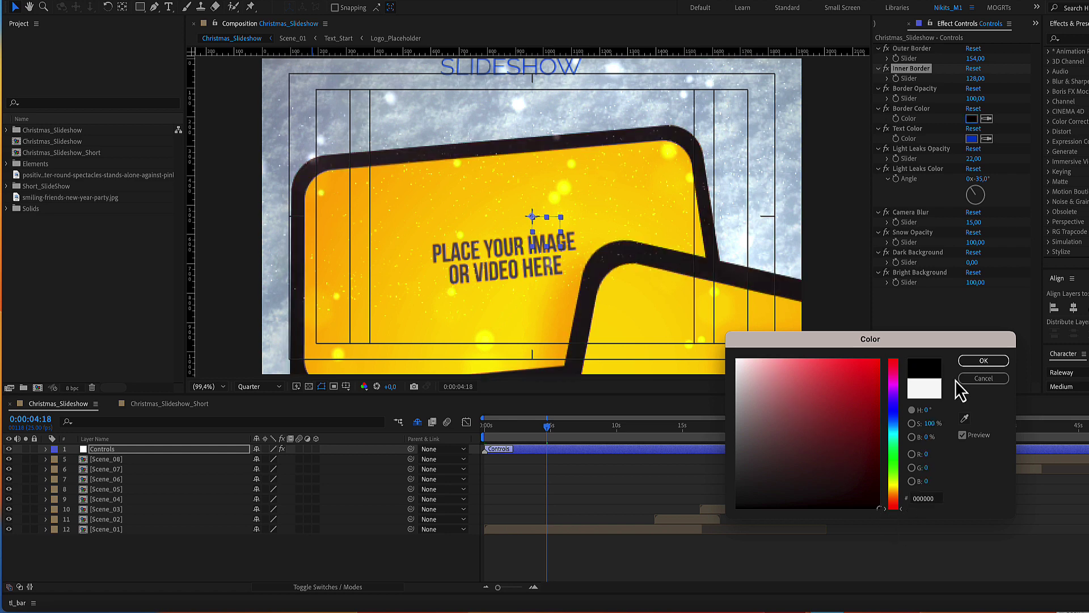
pyautogui.click(984, 360)
pyautogui.moveTo(976, 99); pyautogui.dragTo(800, 106)
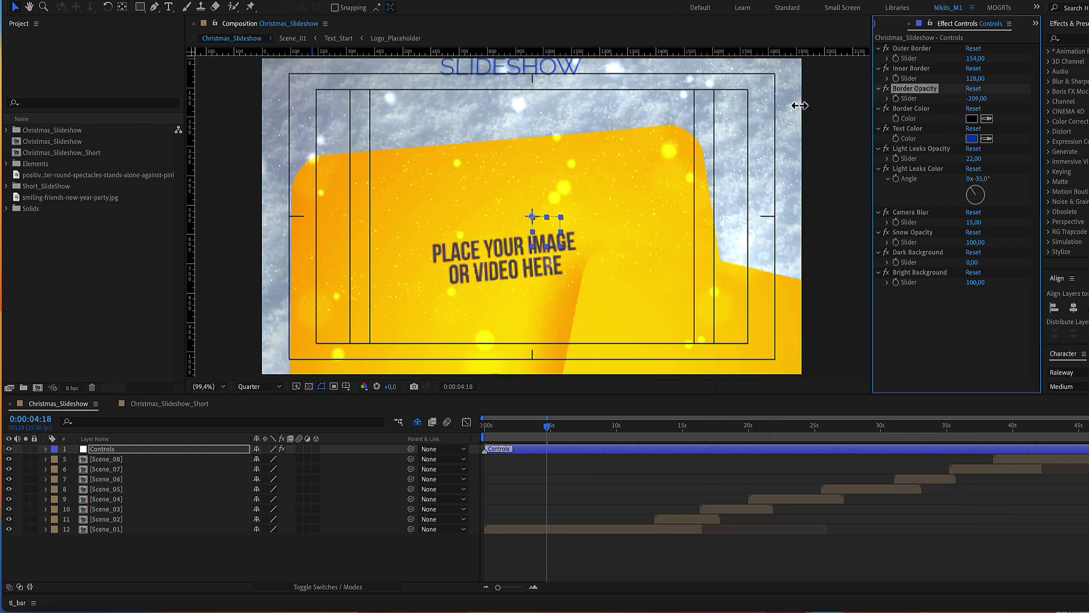
pyautogui.moveTo(940, 118)
pyautogui.mouseDown()
pyautogui.moveTo(960, 120)
pyautogui.moveTo(917, 117)
pyautogui.mouseUp()
# - On the title frame, try white for the Text Color and cancel, keeping the original blue
pyautogui.moveTo(518, 425); pyautogui.dragTo(506, 425)
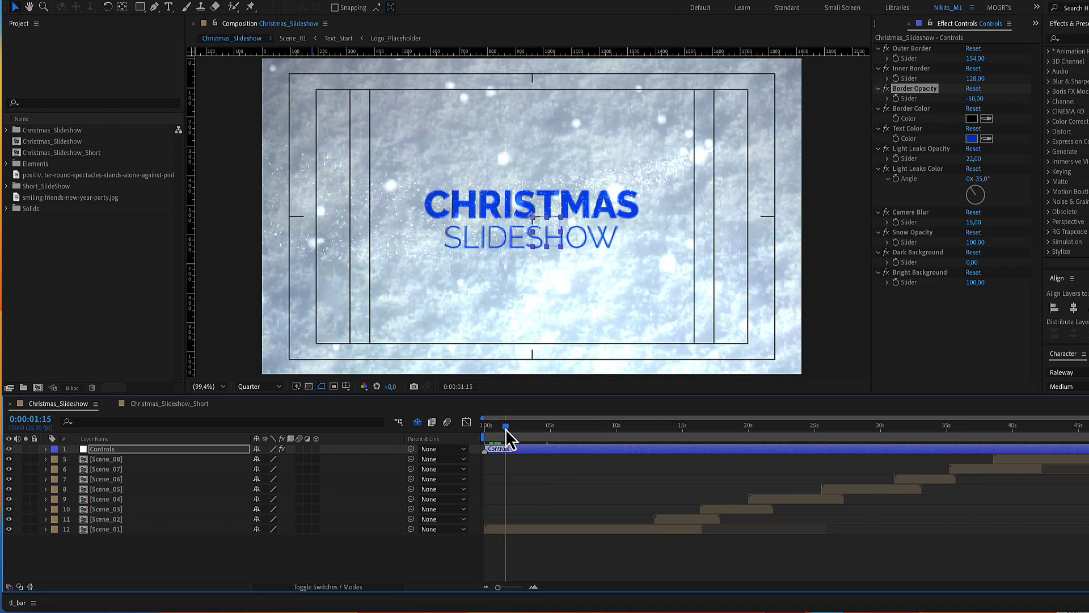
pyautogui.click(972, 138)
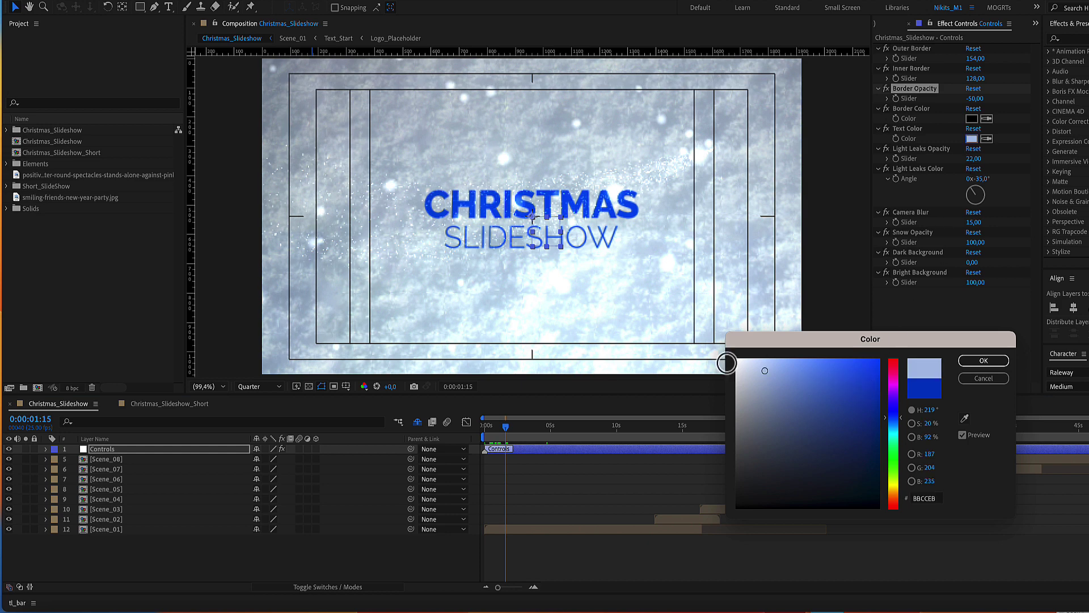
pyautogui.moveTo(766, 400)
pyautogui.mouseDown()
pyautogui.moveTo(720, 362)
pyautogui.moveTo(878, 508)
pyautogui.mouseUp()
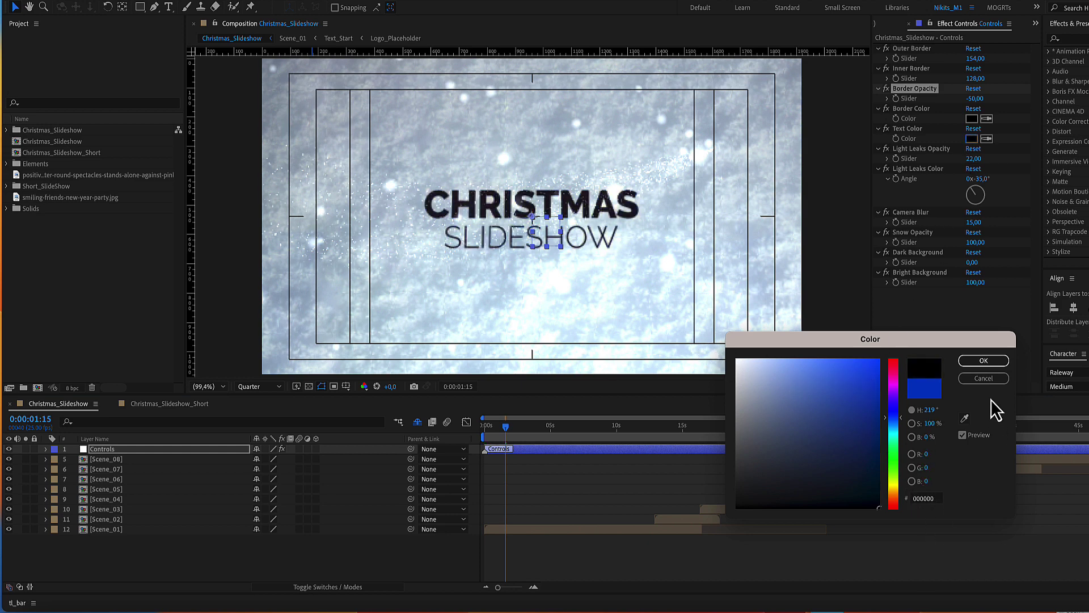
pyautogui.click(984, 378)
pyautogui.click(585, 425)
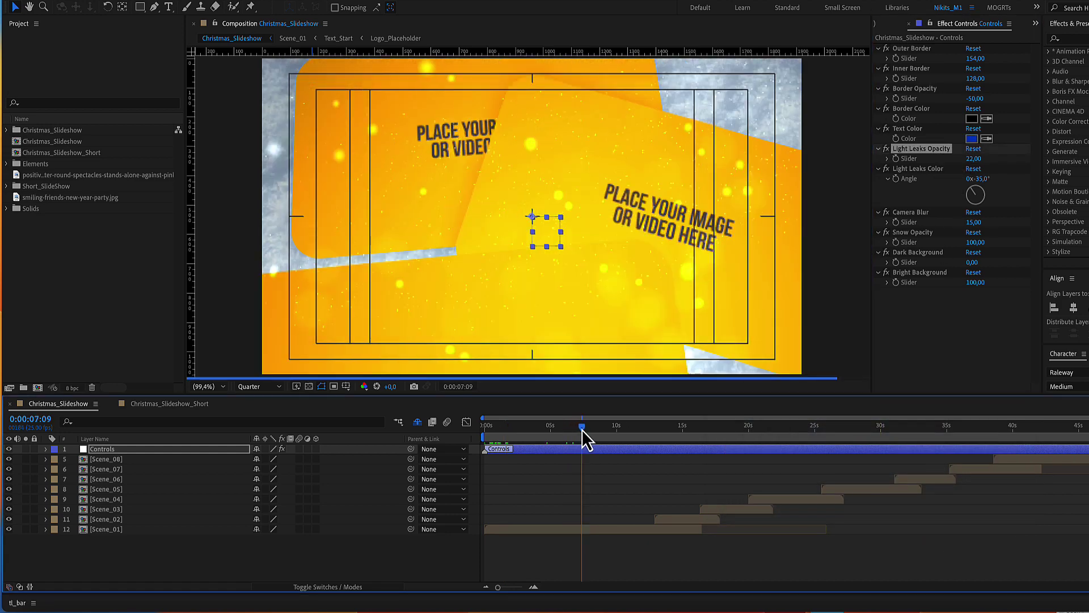
pyautogui.moveTo(584, 425); pyautogui.dragTo(669, 425)
pyautogui.moveTo(974, 159); pyautogui.dragTo(962, 159)
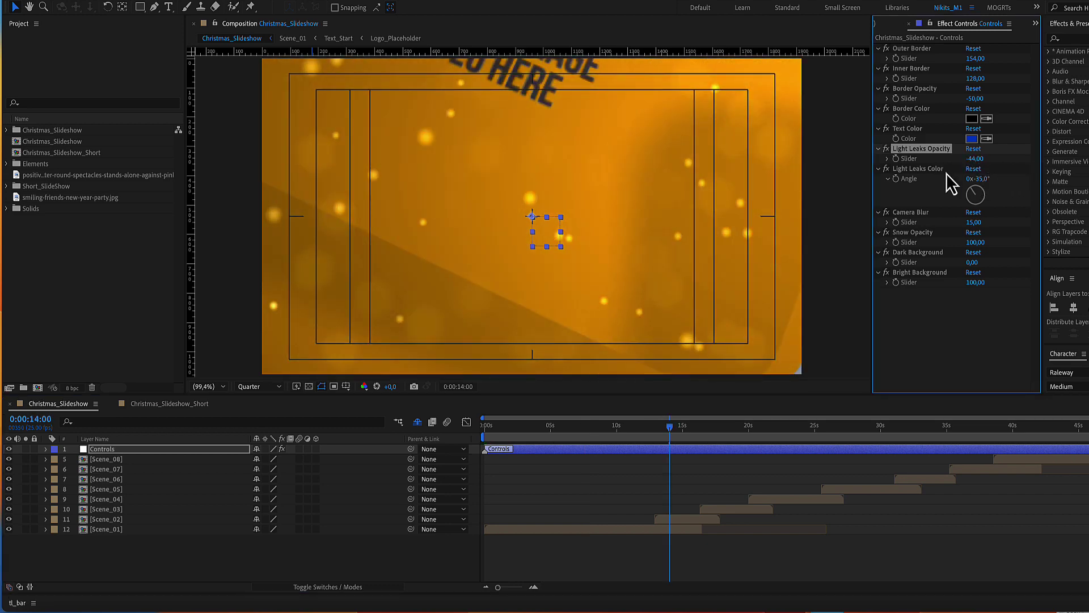
pyautogui.click(919, 169)
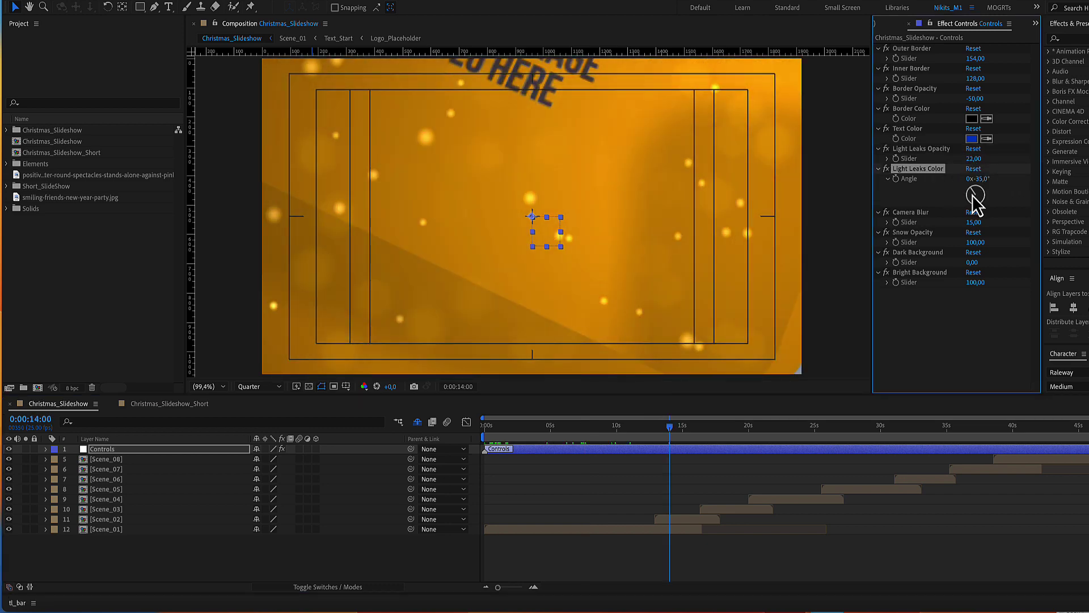
pyautogui.moveTo(975, 202); pyautogui.dragTo(989, 197)
pyautogui.click(911, 212)
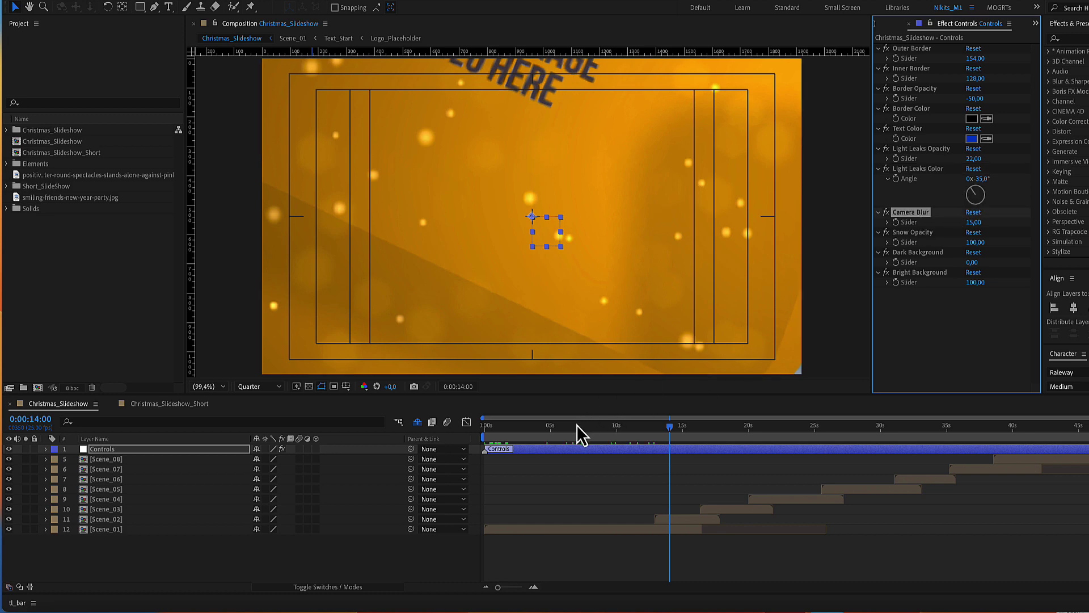
# - Set Camera Blur to 30 and Snow Opacity to 89, then deselect and preview the scene
pyautogui.moveTo(576, 425)
pyautogui.mouseDown()
pyautogui.moveTo(555, 425)
pyautogui.moveTo(572, 425)
pyautogui.mouseUp()
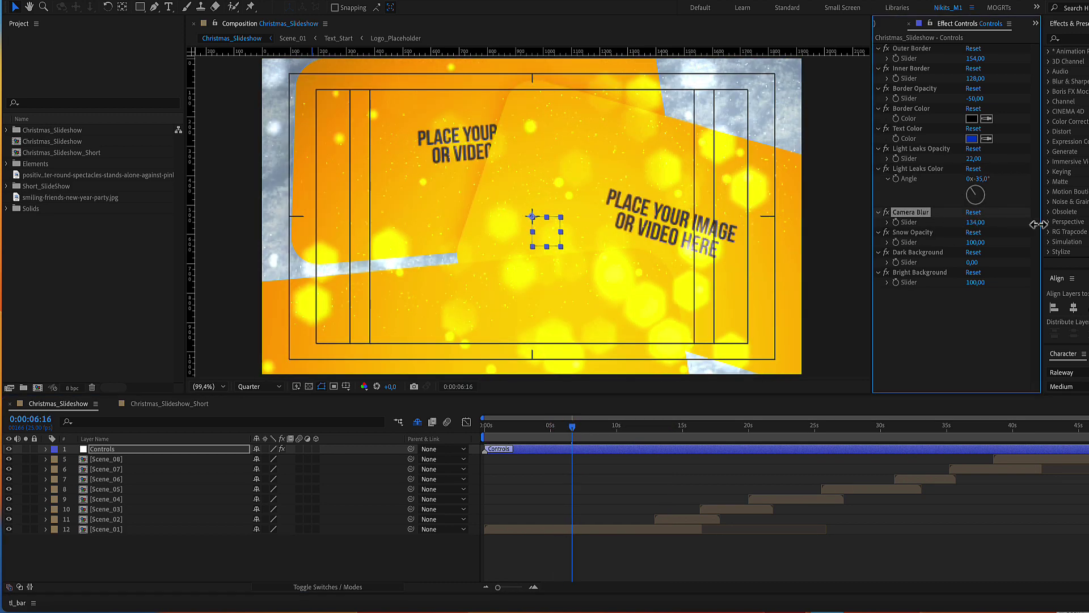
pyautogui.moveTo(974, 223)
pyautogui.mouseDown()
pyautogui.moveTo(998, 223)
pyautogui.moveTo(984, 224)
pyautogui.mouseUp()
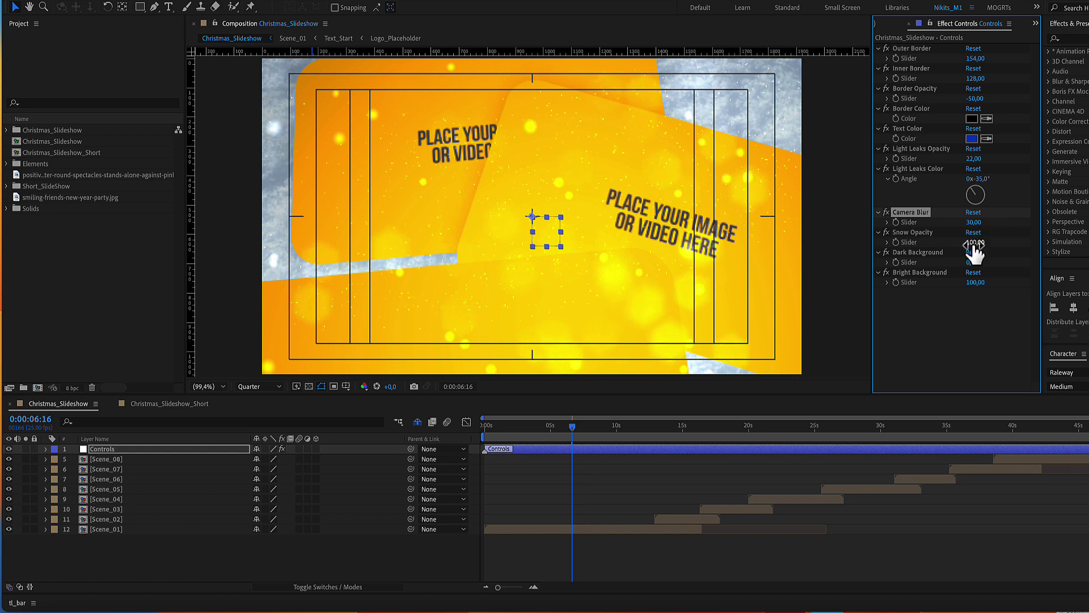
pyautogui.click(913, 232)
pyautogui.moveTo(975, 243)
pyautogui.mouseDown()
pyautogui.moveTo(930, 242)
pyautogui.moveTo(970, 243)
pyautogui.mouseUp()
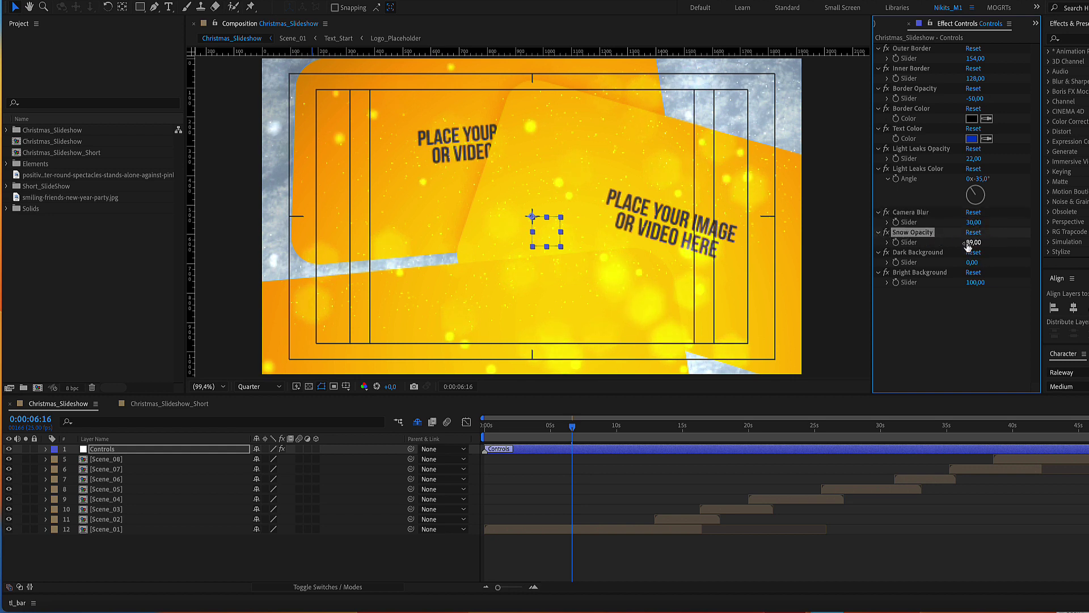
pyautogui.click(957, 307)
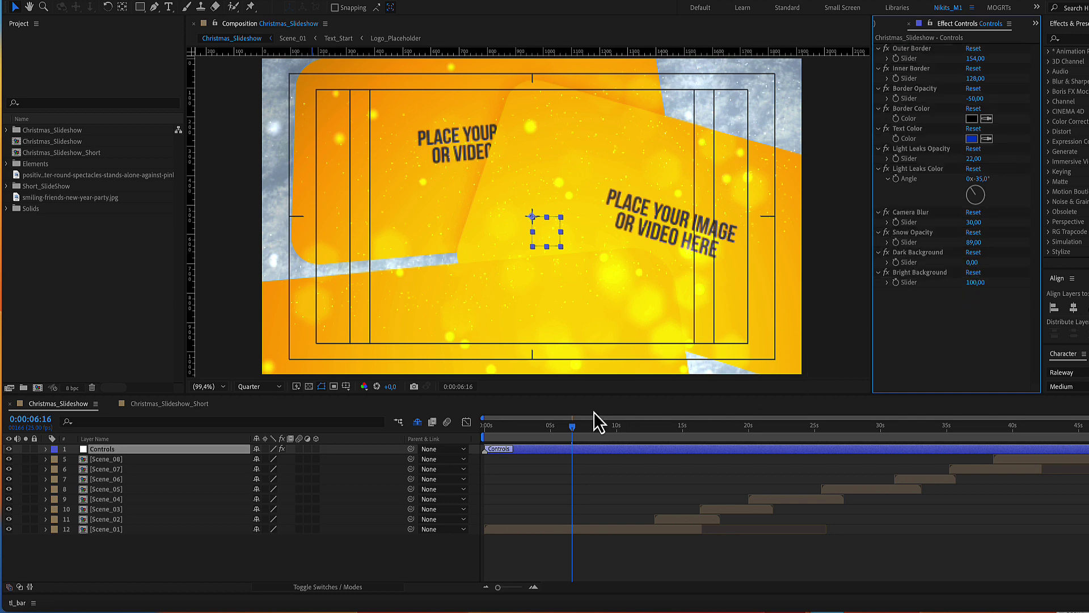
pyautogui.moveTo(573, 424); pyautogui.dragTo(599, 425)
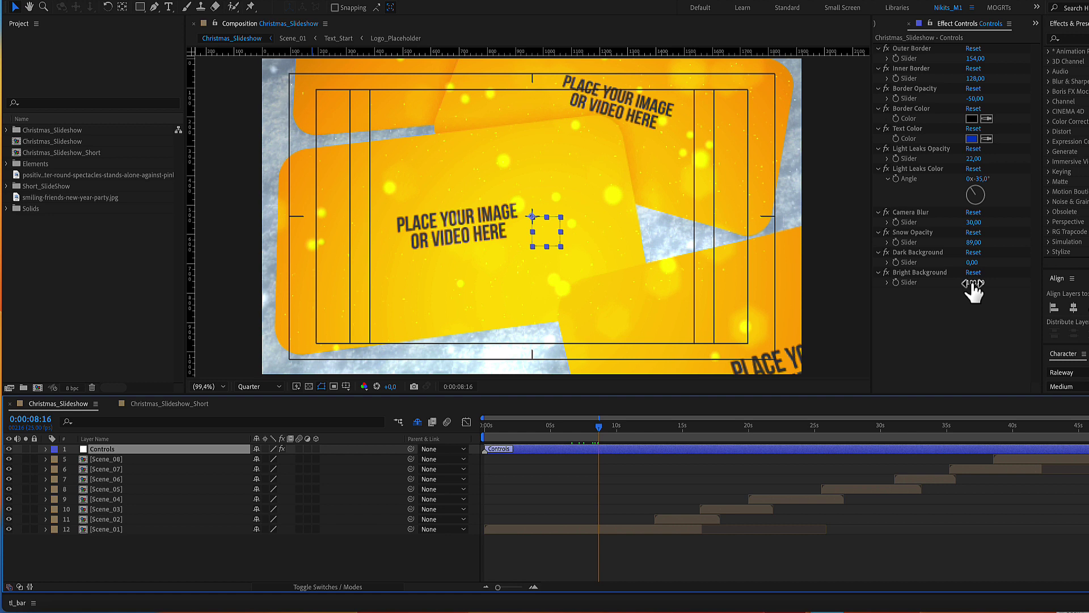
# - Set Bright Background to -55 and Dark Background to 327 for a dark grey backdrop
pyautogui.moveTo(974, 283); pyautogui.dragTo(889, 290)
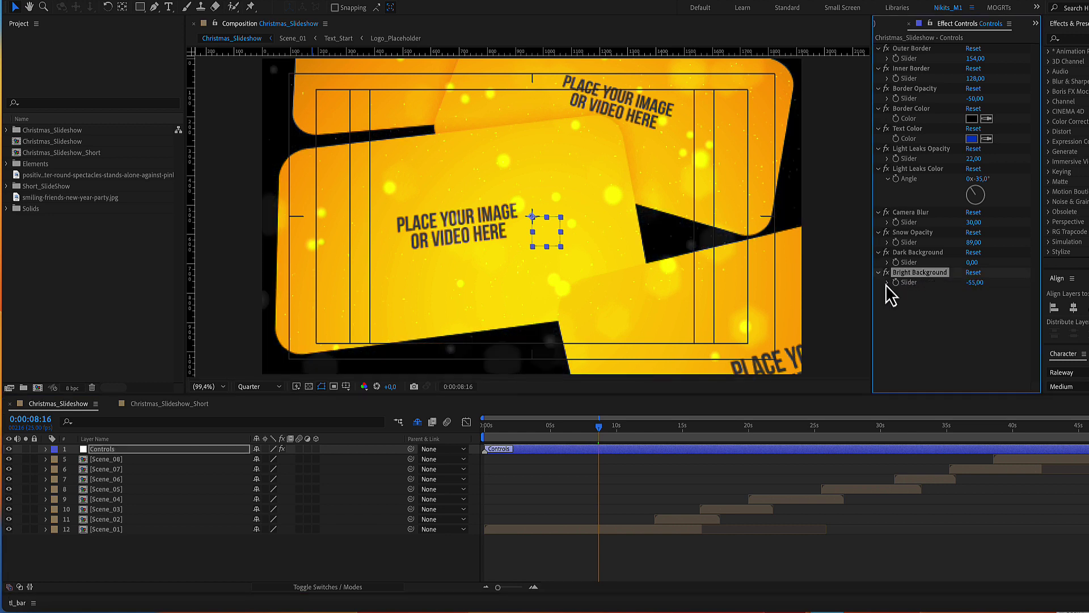
pyautogui.moveTo(973, 262); pyautogui.dragTo(1041, 266)
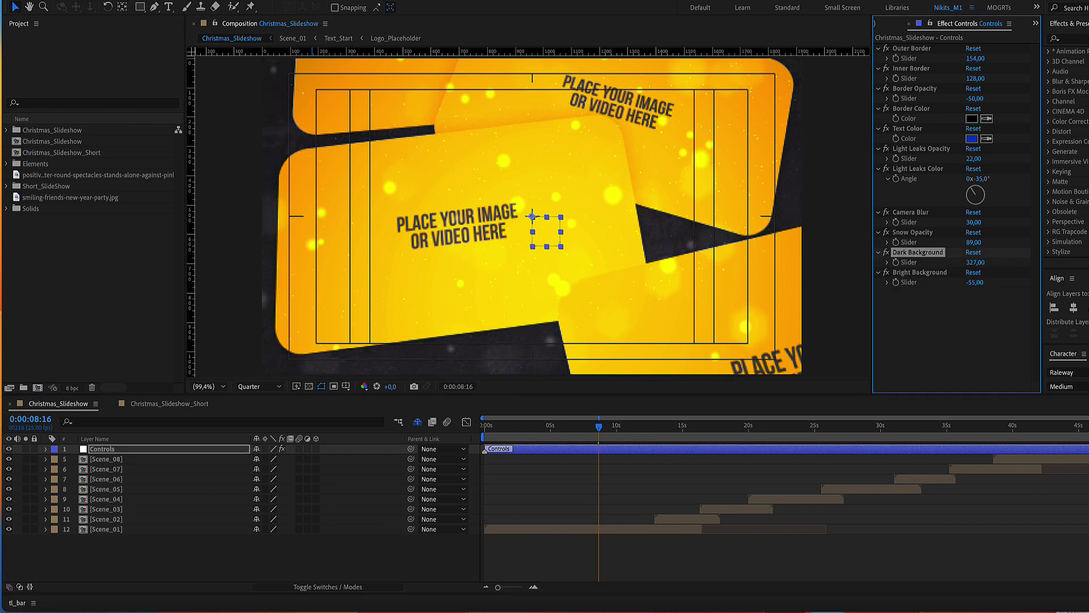
pyautogui.moveTo(598, 427)
pyautogui.mouseDown()
pyautogui.moveTo(707, 438)
pyautogui.moveTo(611, 443)
pyautogui.moveTo(536, 421)
pyautogui.mouseUp()
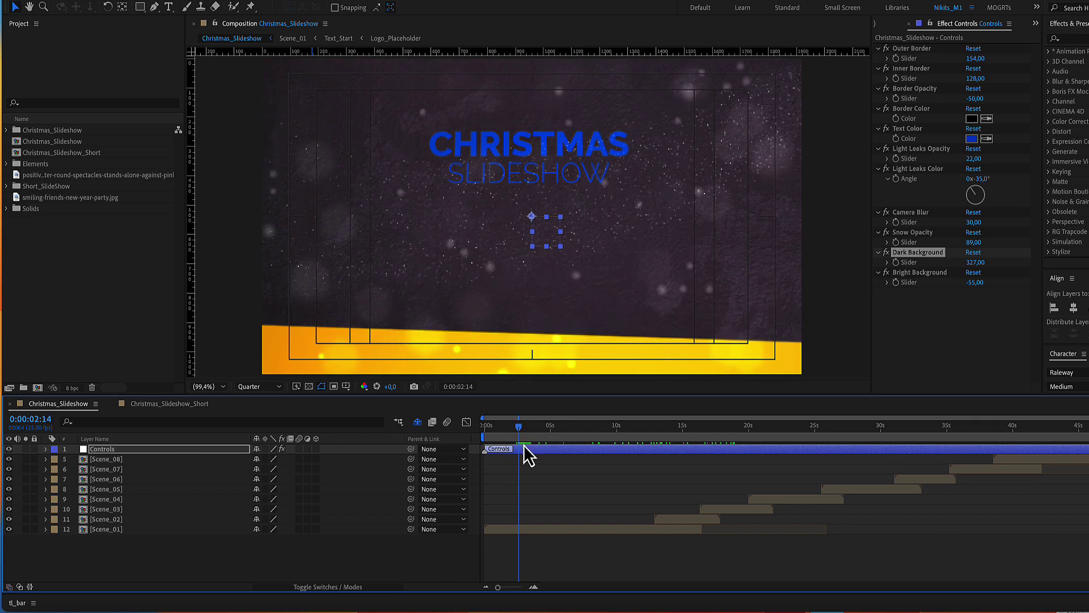
# - Enter the Scene_01 precomp and select its Scene_01_PreComp_01 layer
pyautogui.click(510, 530)
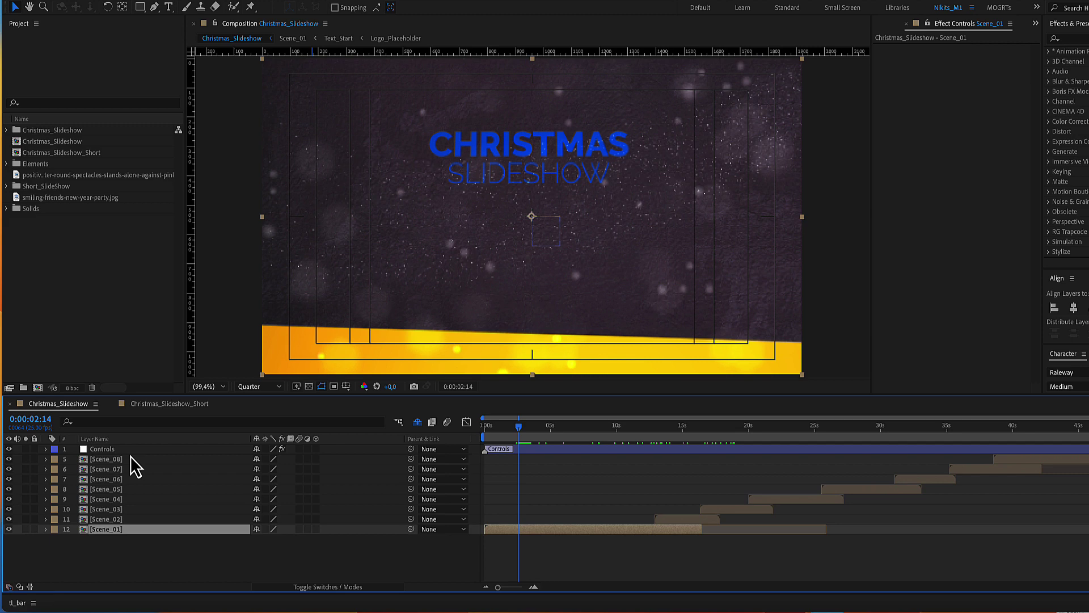
pyautogui.doubleClick(504, 529)
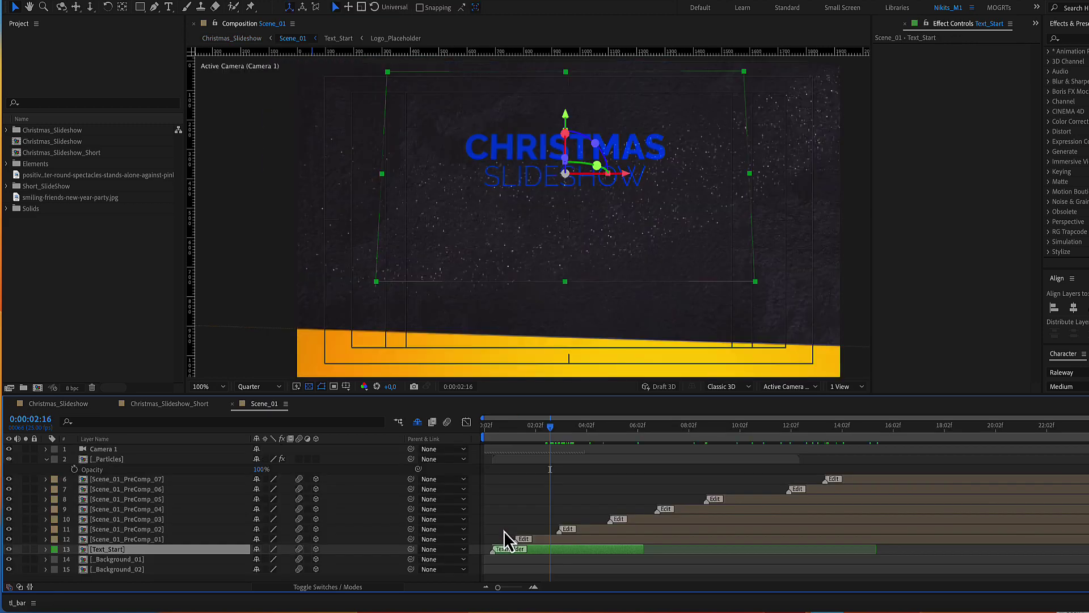
pyautogui.click(537, 542)
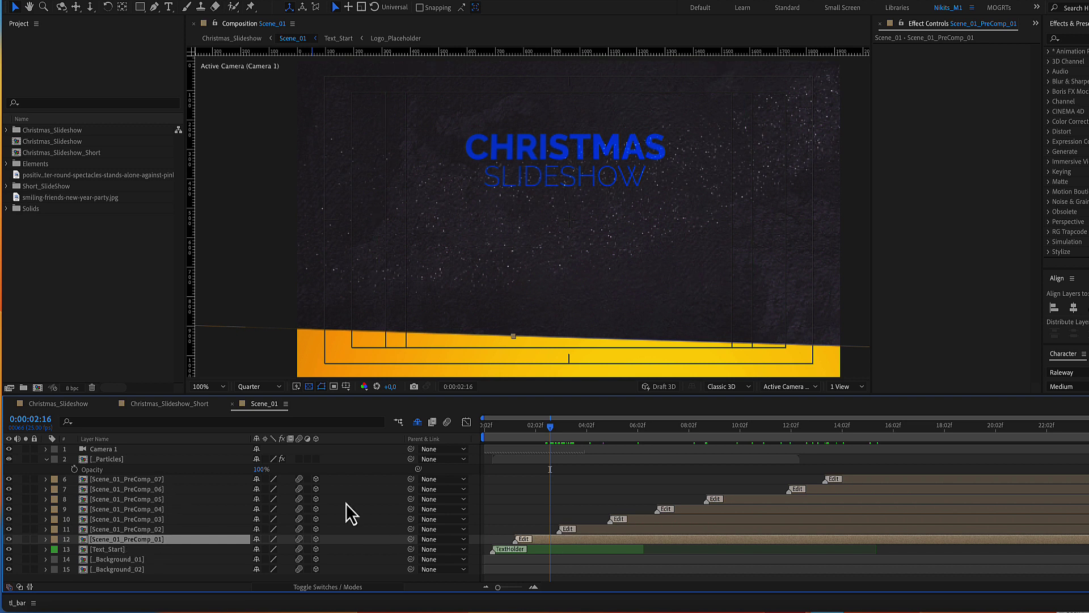
# - Drill into Scene_01_PlaceHolder_01 and drop the party photo from the Project panel into it
pyautogui.doubleClick(526, 538)
pyautogui.click(545, 469)
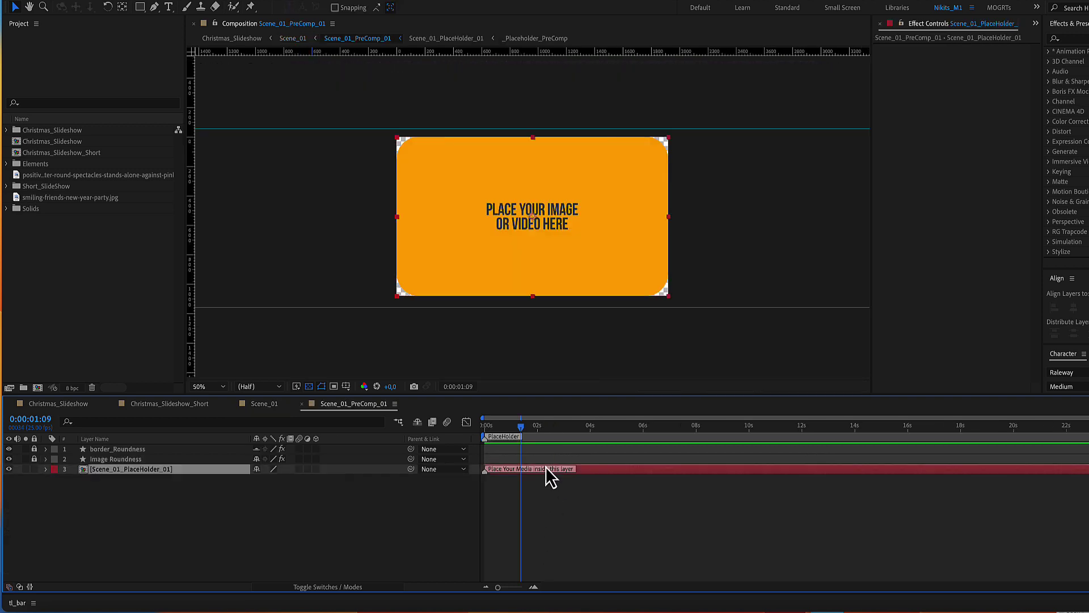
pyautogui.doubleClick(587, 470)
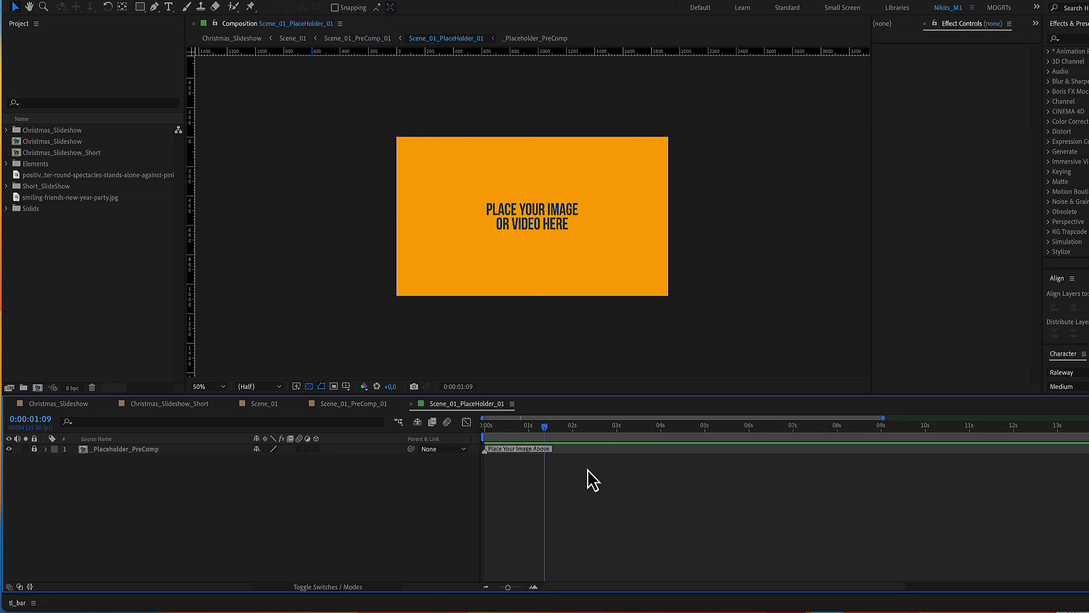
pyautogui.moveTo(51, 197); pyautogui.dragTo(158, 447)
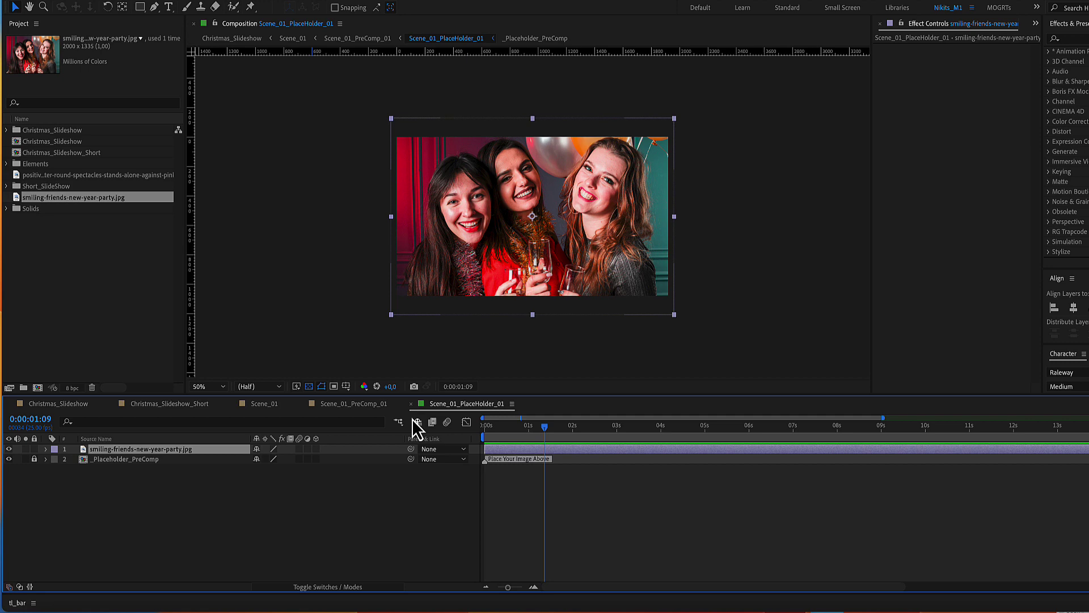
# - Close the placeholder comps back to Scene_01 and preview the photo in the scene
pyautogui.click(412, 403)
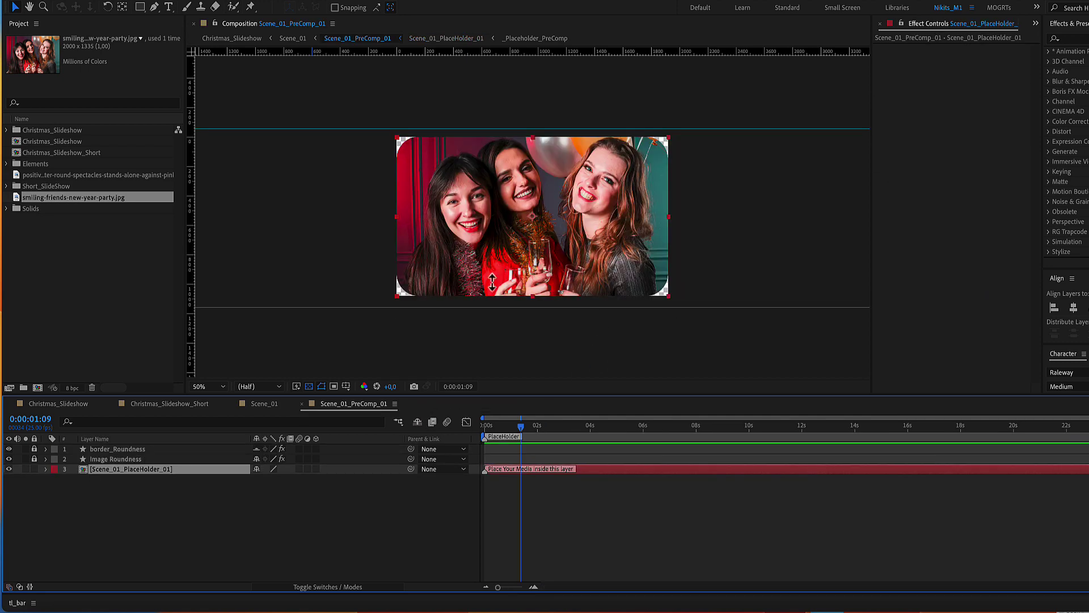
pyautogui.click(264, 404)
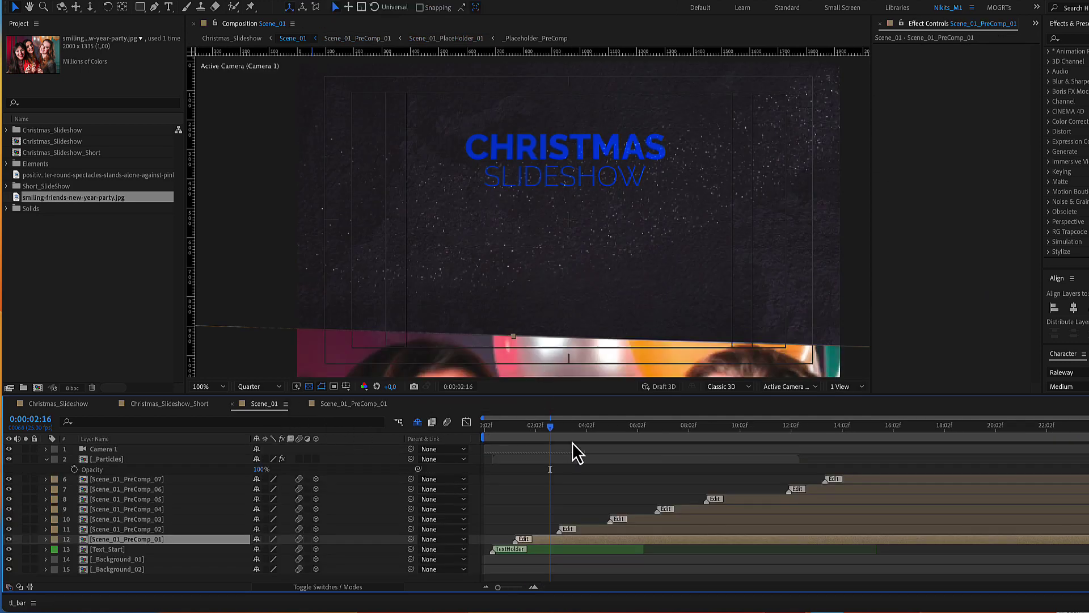
pyautogui.moveTo(551, 426); pyautogui.dragTo(590, 426)
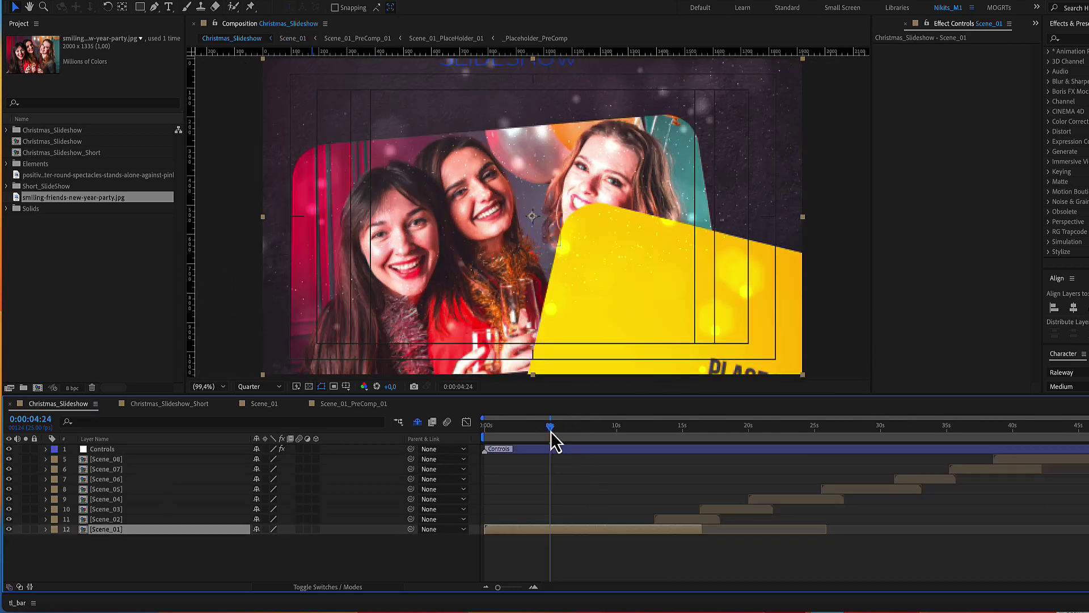
# - On the Controls layer, raise Border Opacity and set Border Color to white
pyautogui.moveTo(553, 428); pyautogui.dragTo(550, 428)
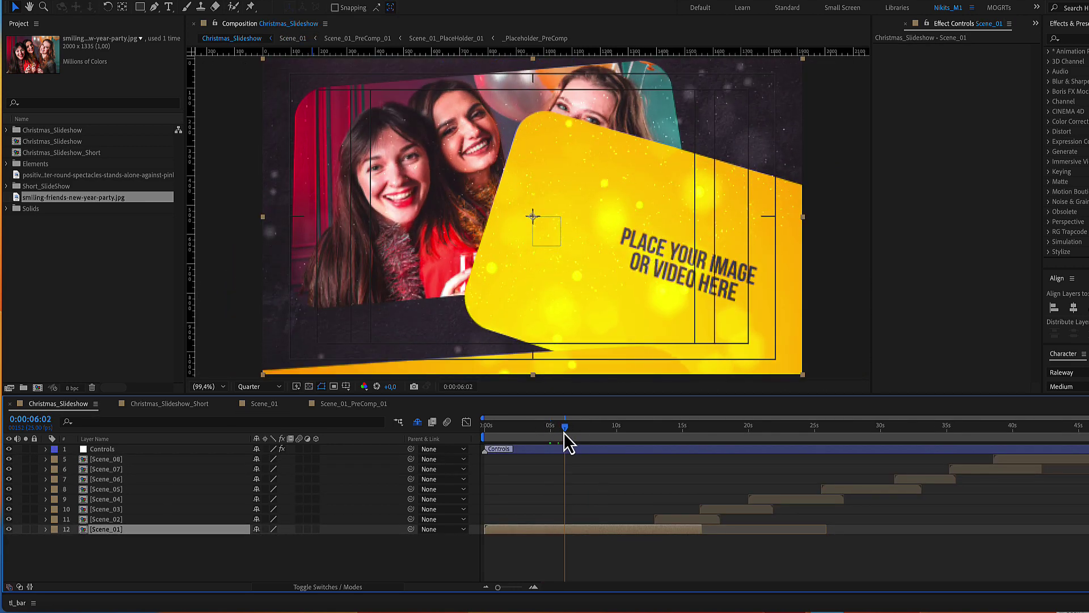
pyautogui.click(550, 449)
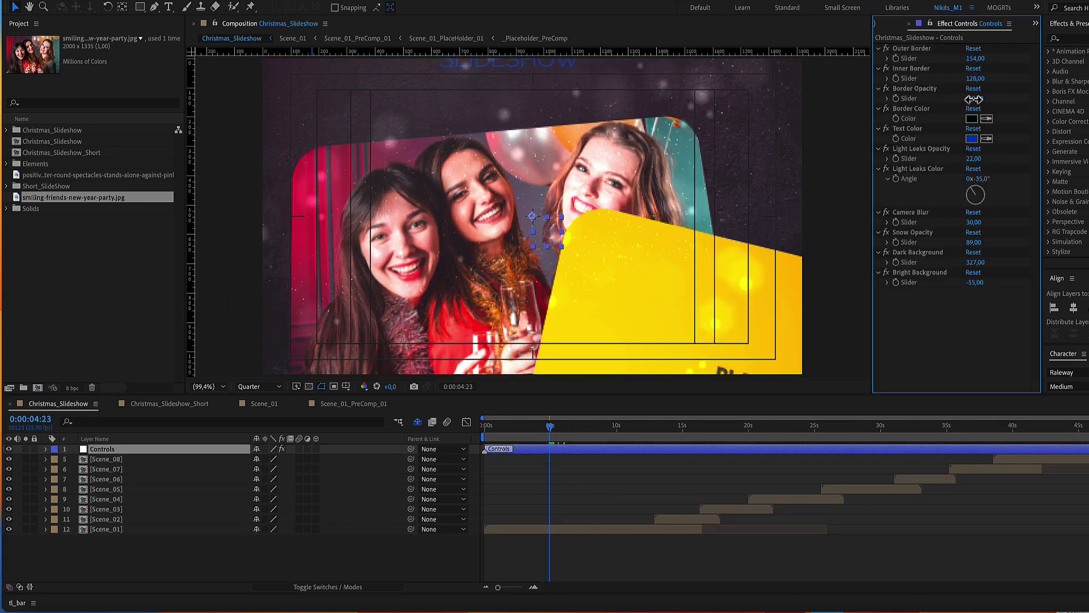
pyautogui.moveTo(973, 98); pyautogui.dragTo(987, 98)
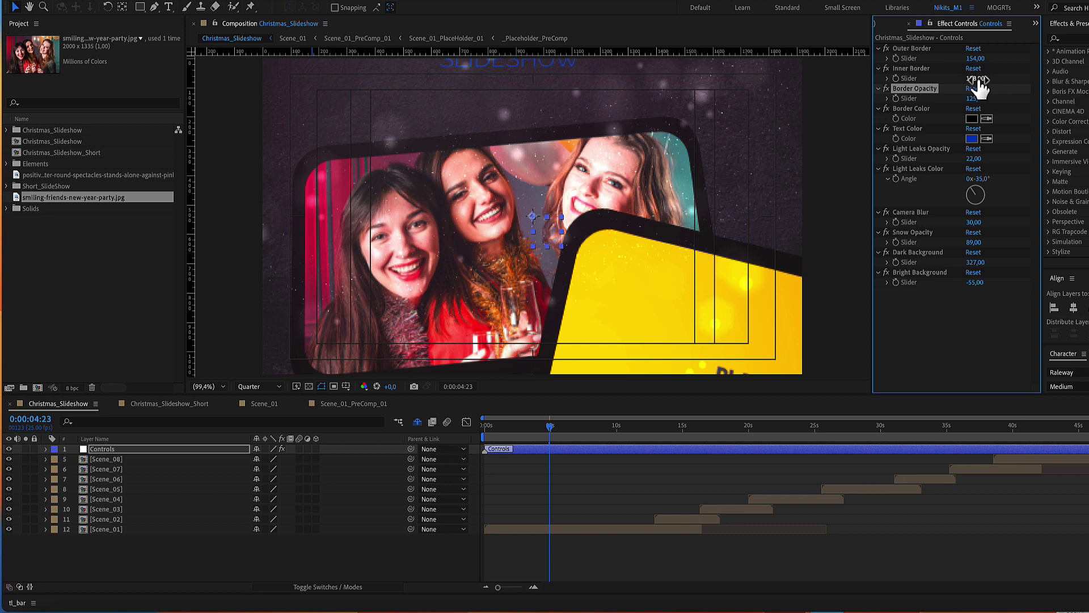
pyautogui.click(973, 119)
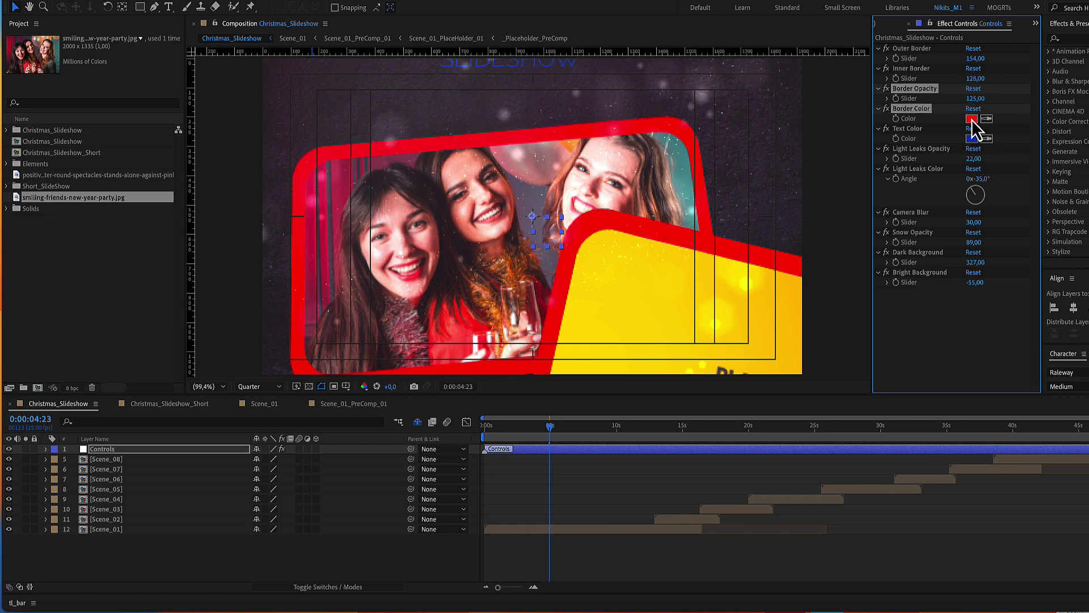
pyautogui.click(972, 119)
pyautogui.click(737, 361)
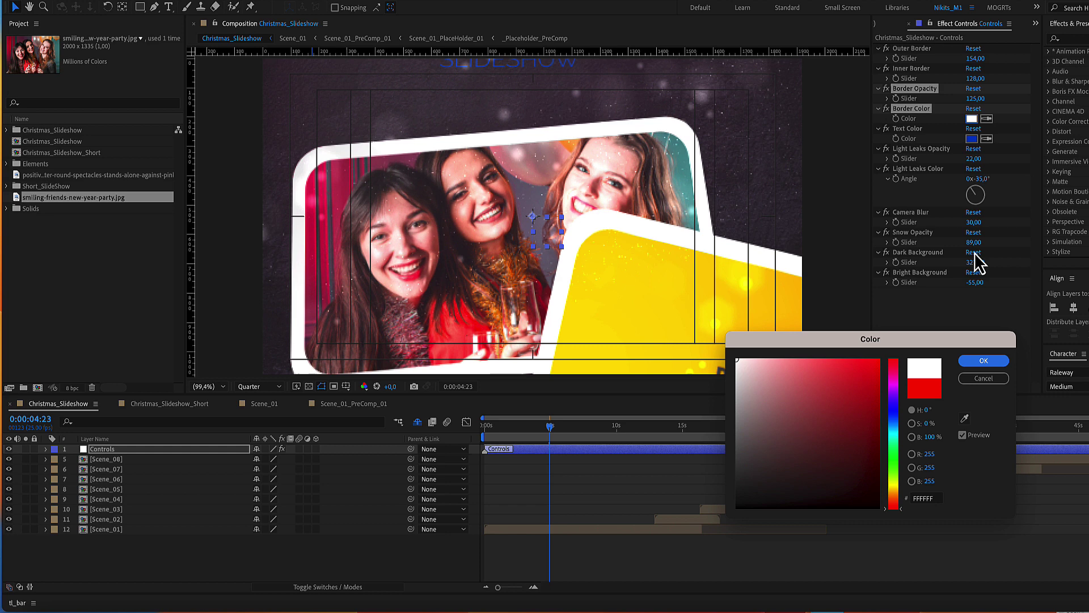
pyautogui.press('Return')
# - Retune Inner and Outer Border thickness for a thin white frame and preview it
pyautogui.click(912, 68)
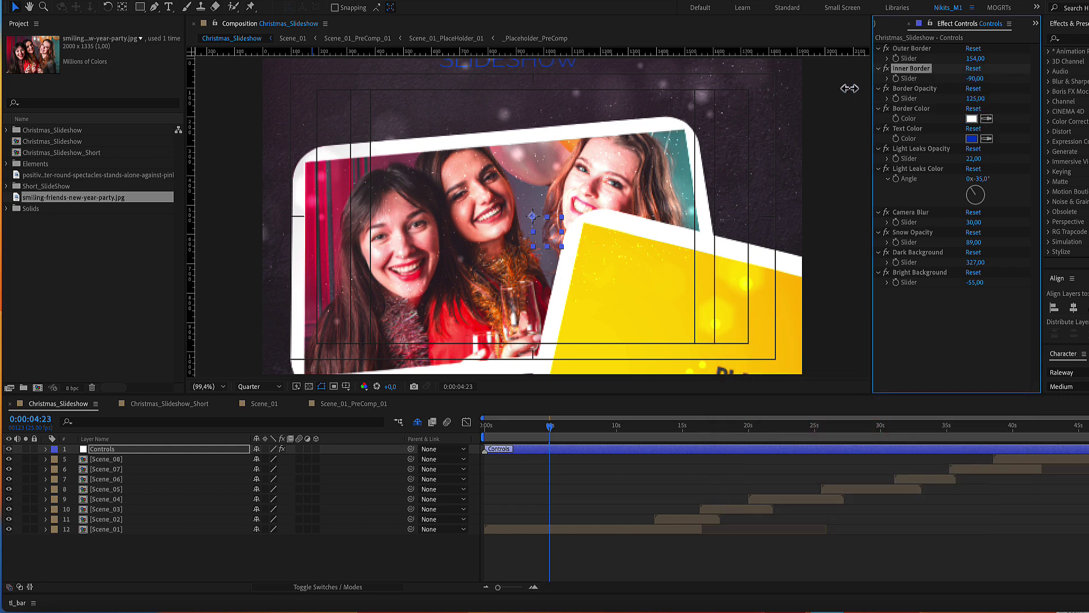
pyautogui.moveTo(975, 98); pyautogui.dragTo(962, 98)
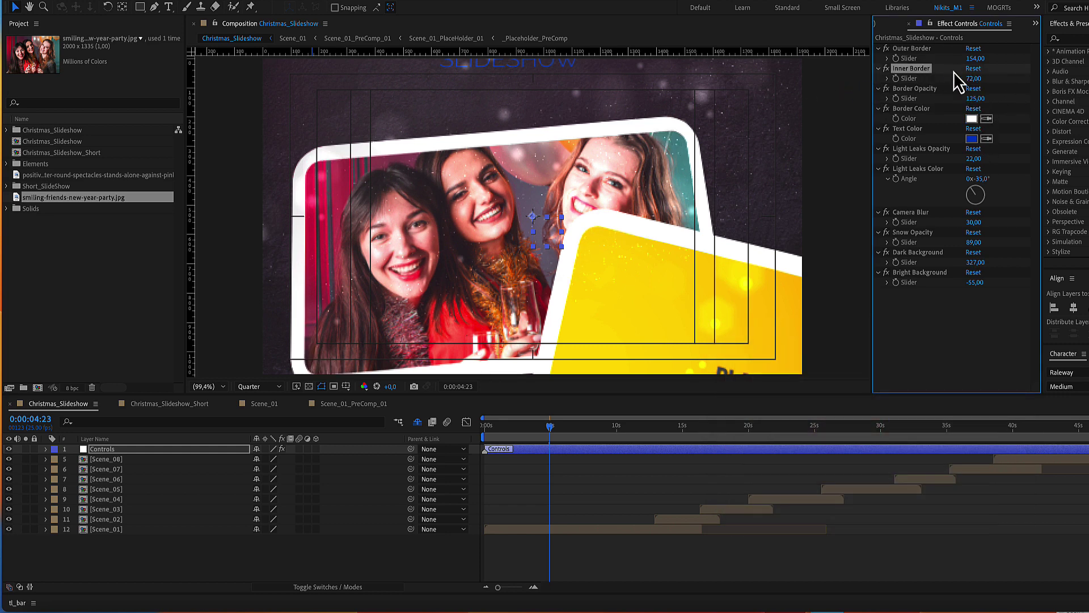
pyautogui.moveTo(975, 59); pyautogui.dragTo(868, 67)
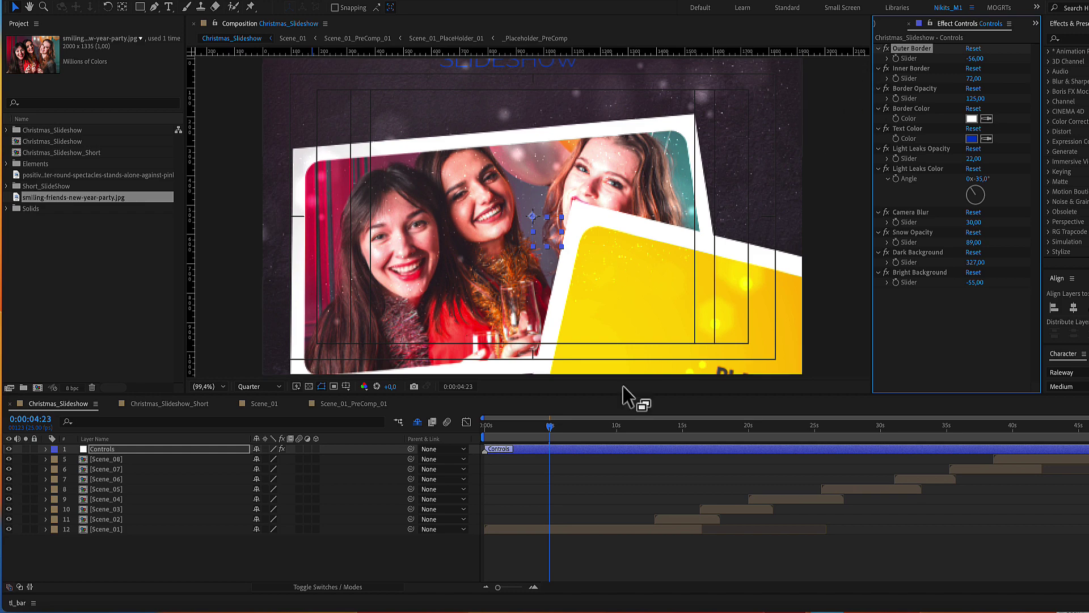
pyautogui.moveTo(554, 430); pyautogui.dragTo(509, 429)
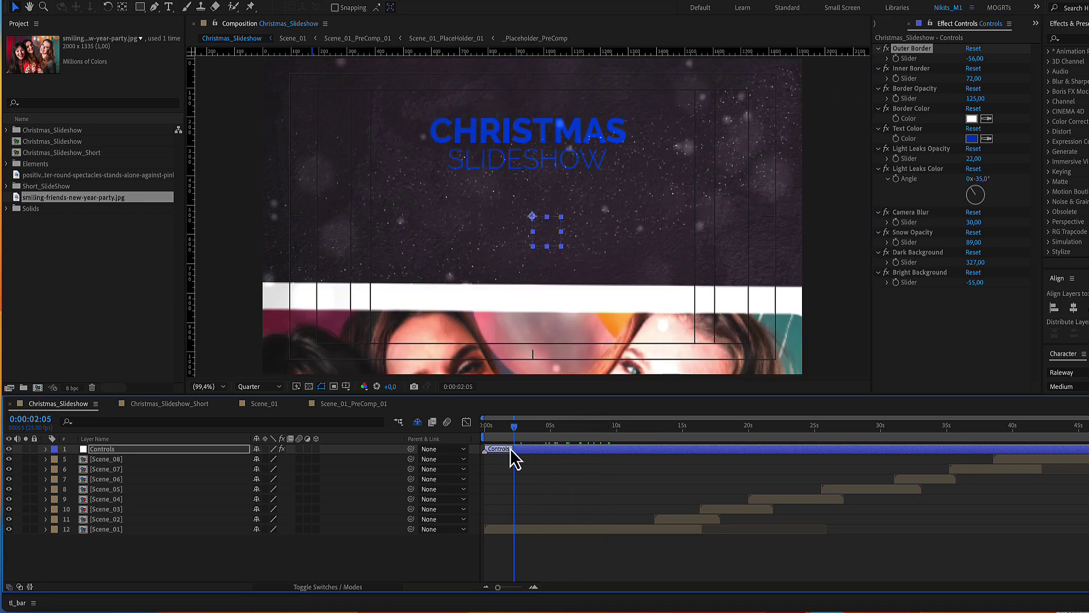
# - Enter Scene_01 and open the Text_Start title composition
pyautogui.doubleClick(534, 528)
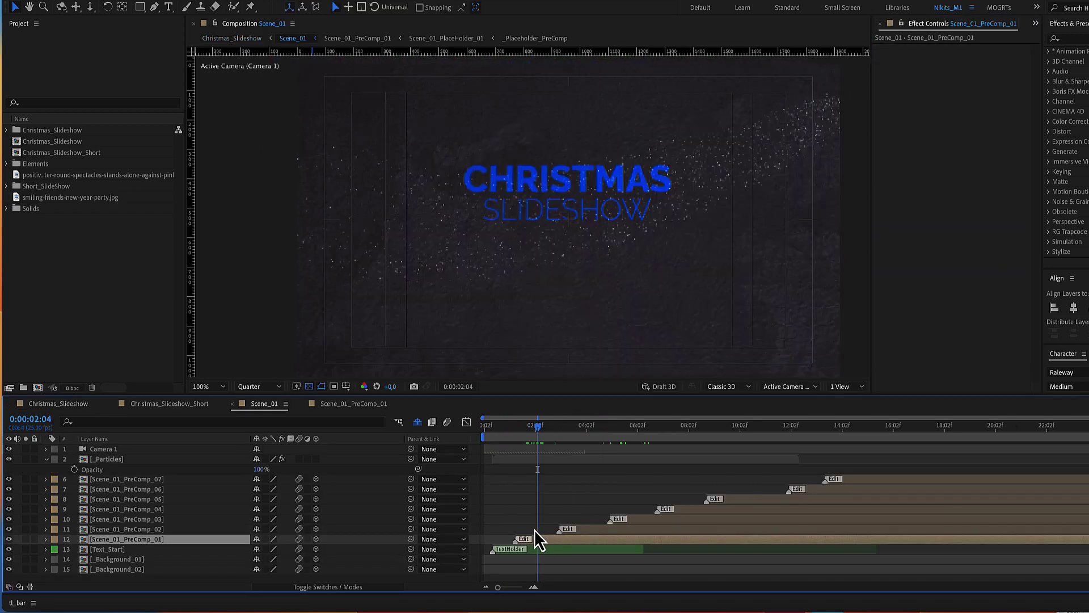
pyautogui.click(535, 550)
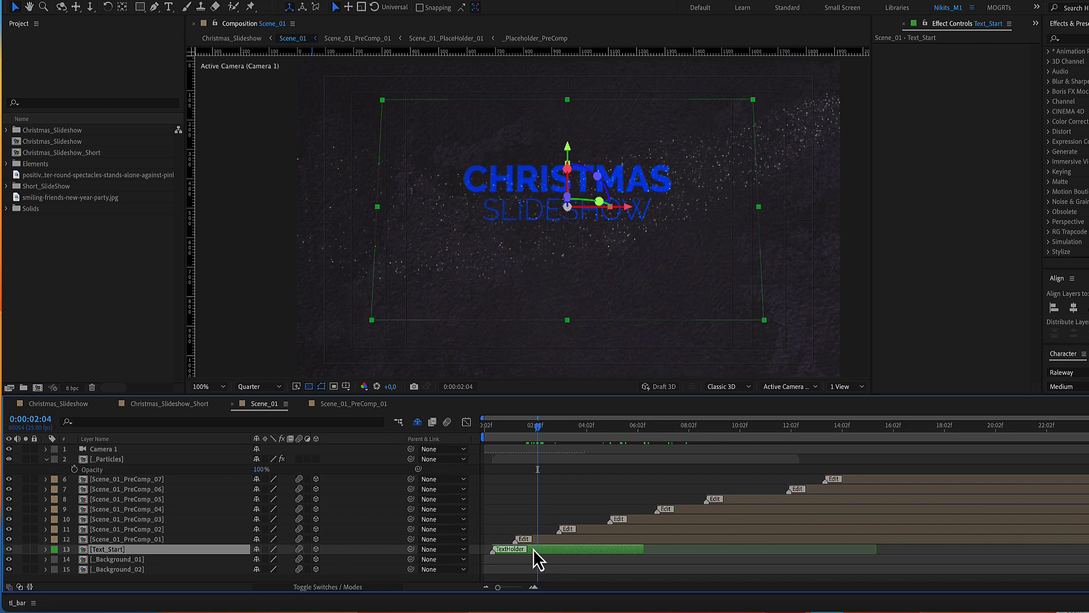
pyautogui.doubleClick(534, 549)
pyautogui.scroll(1, 568, 204)
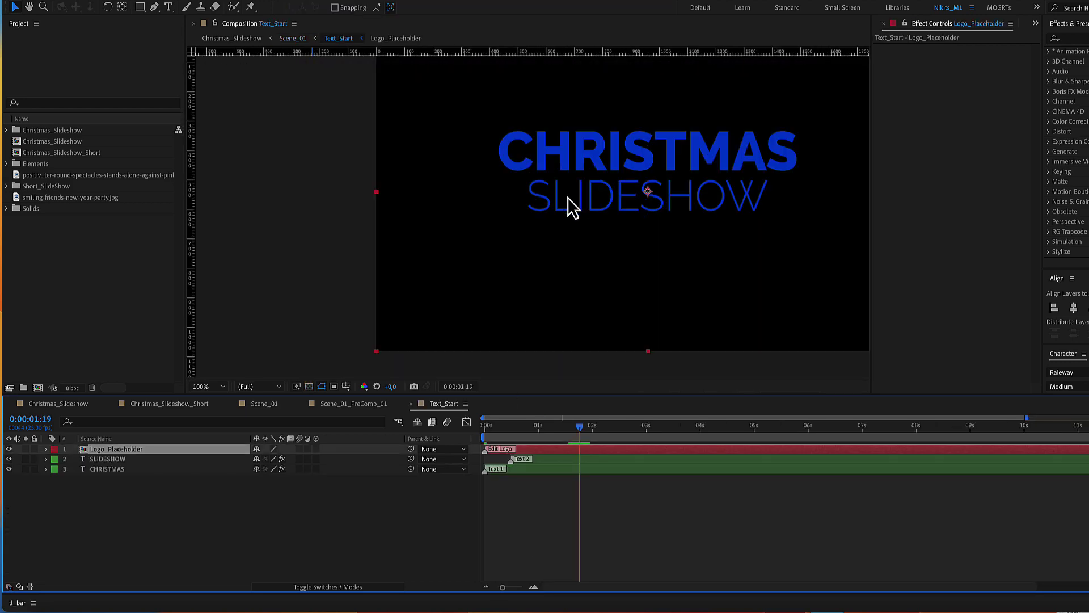
pyautogui.scroll(1, 567, 208)
# - Select the word CHRISTMAS with the Type tool, leave it unchanged and close Text_Start
pyautogui.click(169, 7)
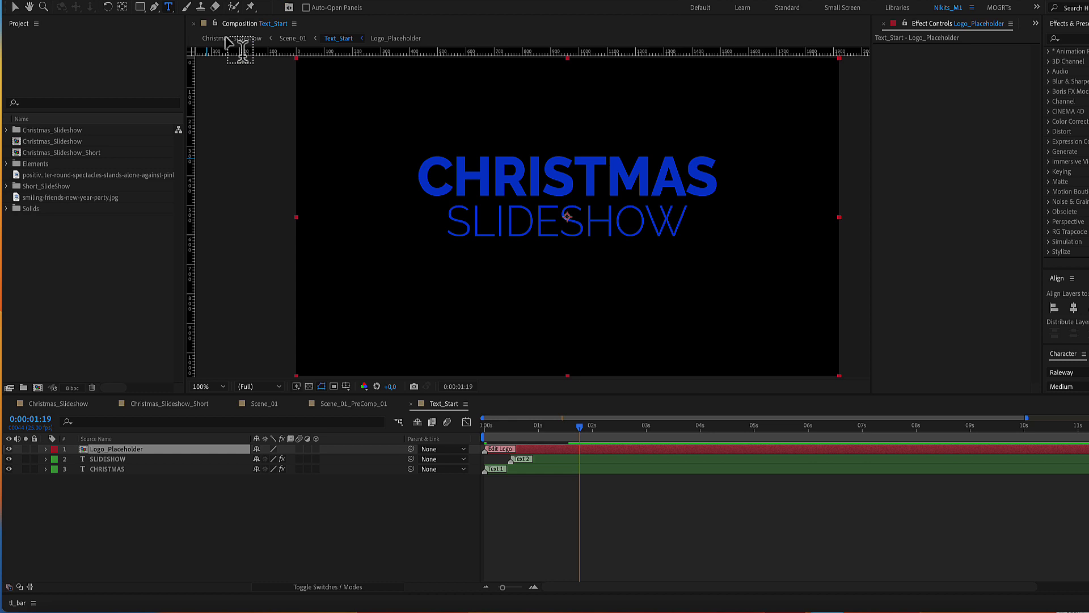
pyautogui.moveTo(443, 161); pyautogui.dragTo(702, 174)
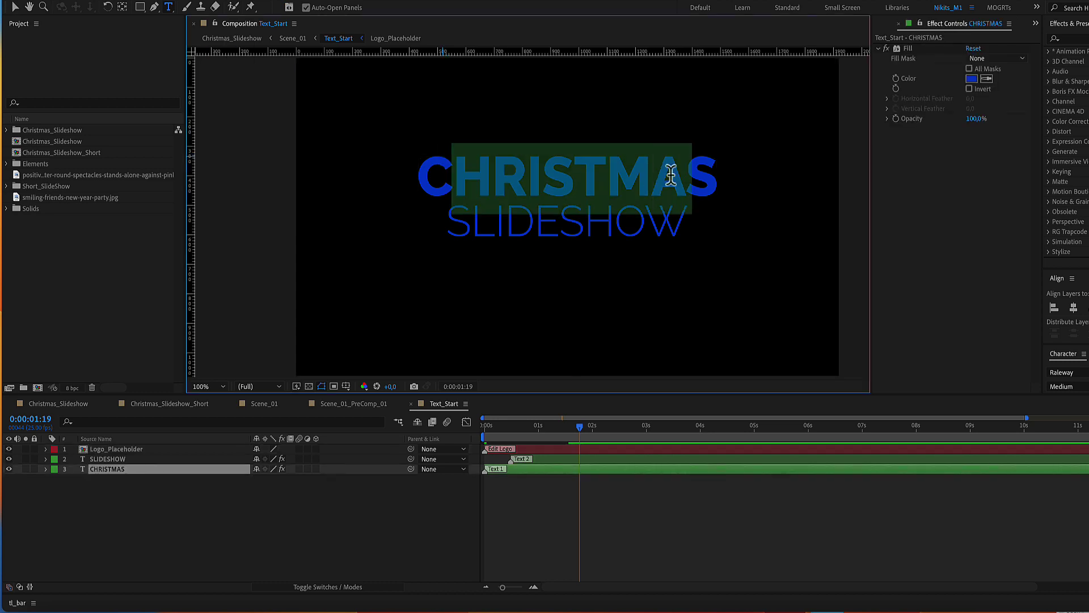
pyautogui.click(544, 449)
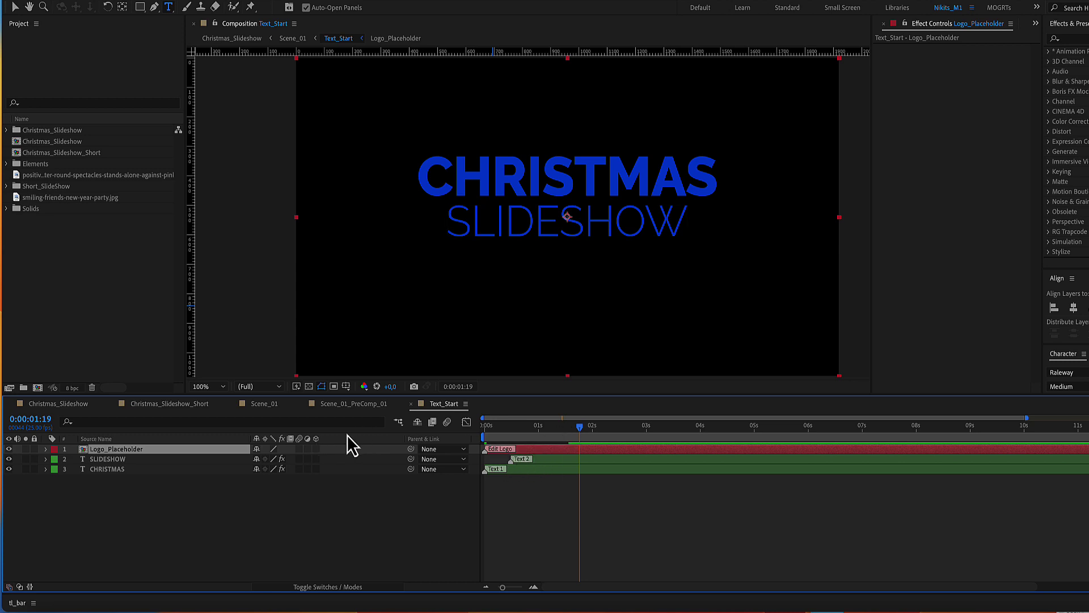
pyautogui.click(411, 404)
# - Close the Scene_01 tabs to Christmas_Slideshow_Short, select Short_Text_Start and scrub to the ending title
pyautogui.click(233, 403)
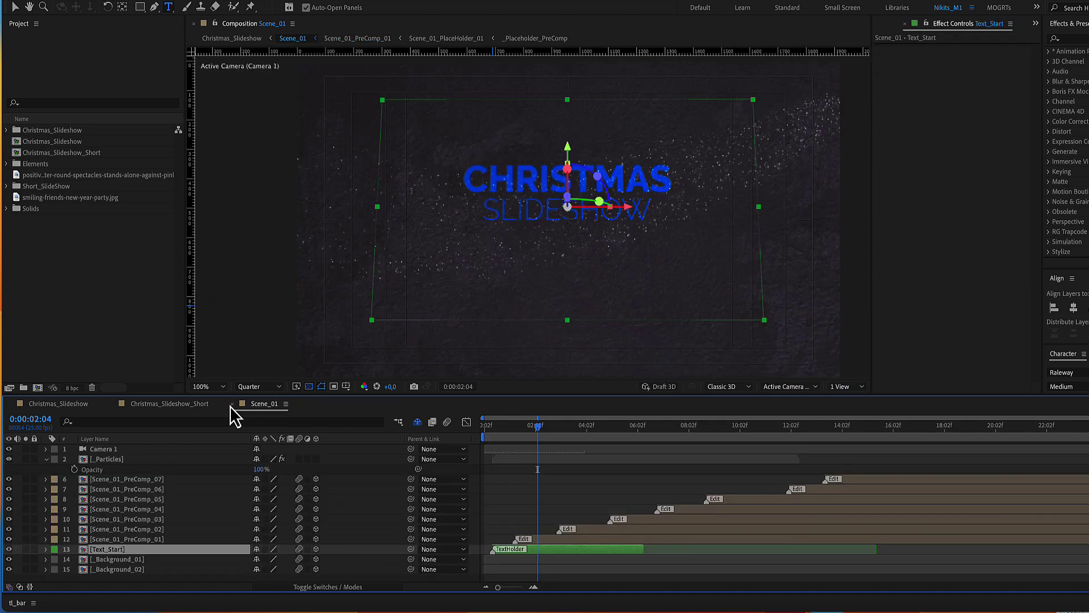
pyautogui.click(232, 405)
pyautogui.click(529, 530)
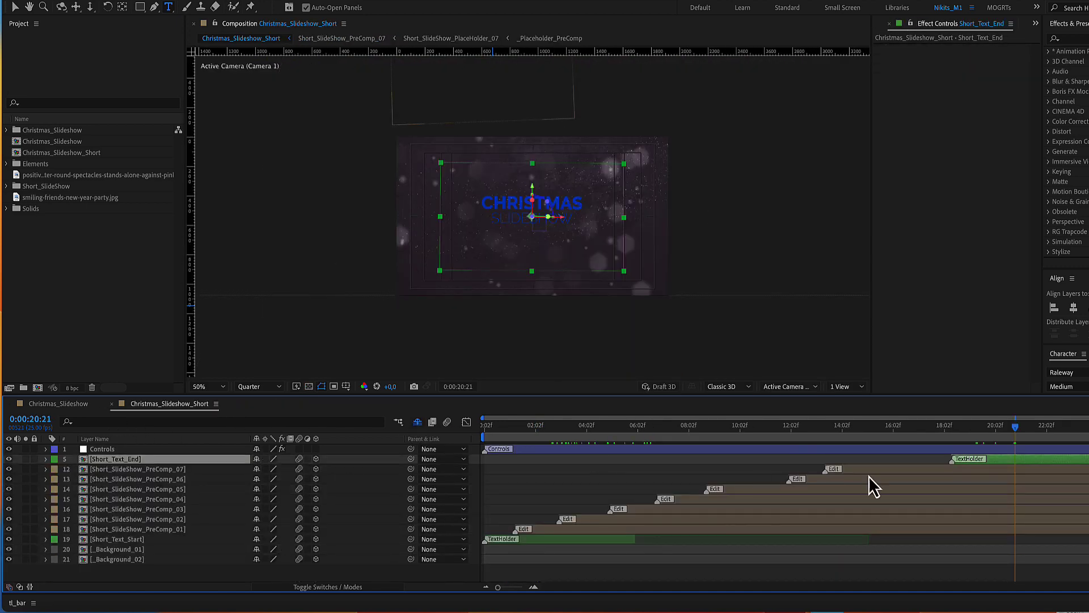
pyautogui.moveTo(943, 427); pyautogui.dragTo(1020, 427)
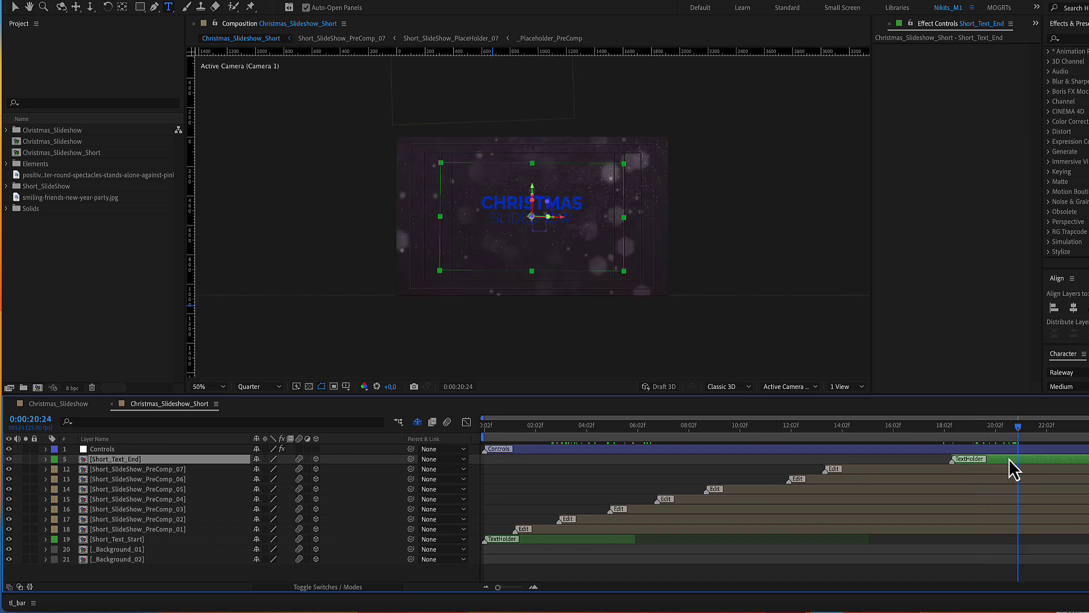